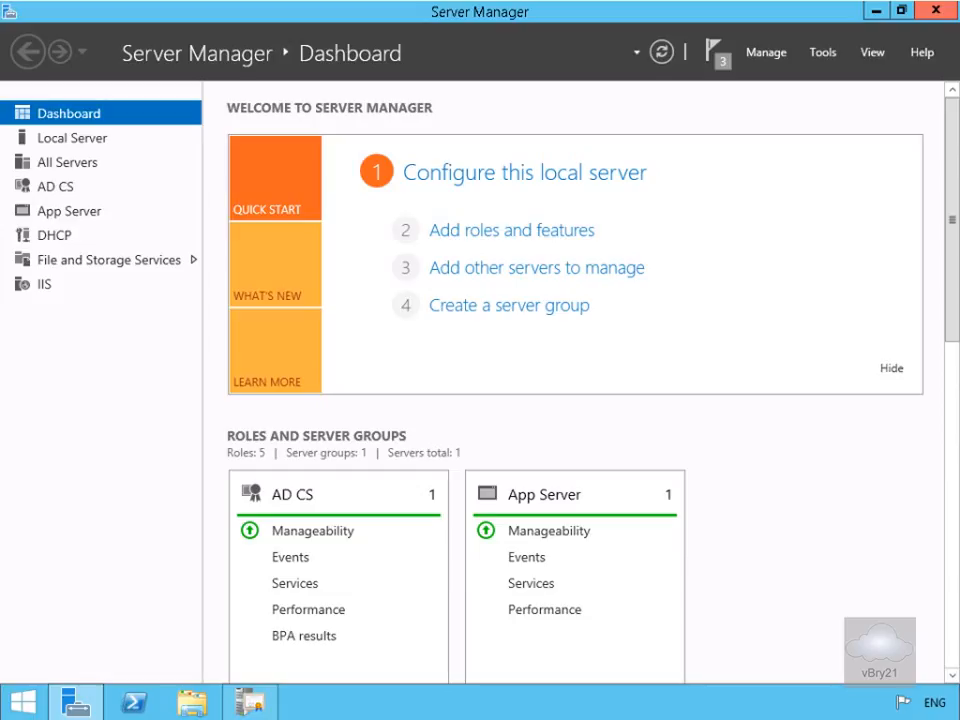
Step: Open the Certification Authority console in a maximized window and display the certificate templates of AdatumRootCA
click(826, 54)
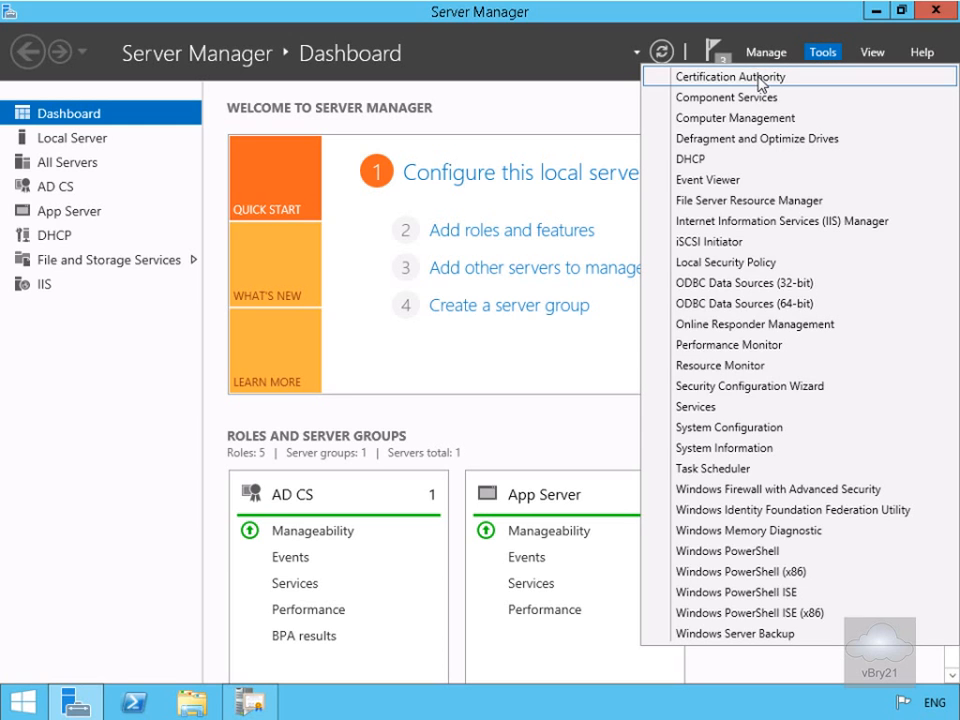
click(759, 81)
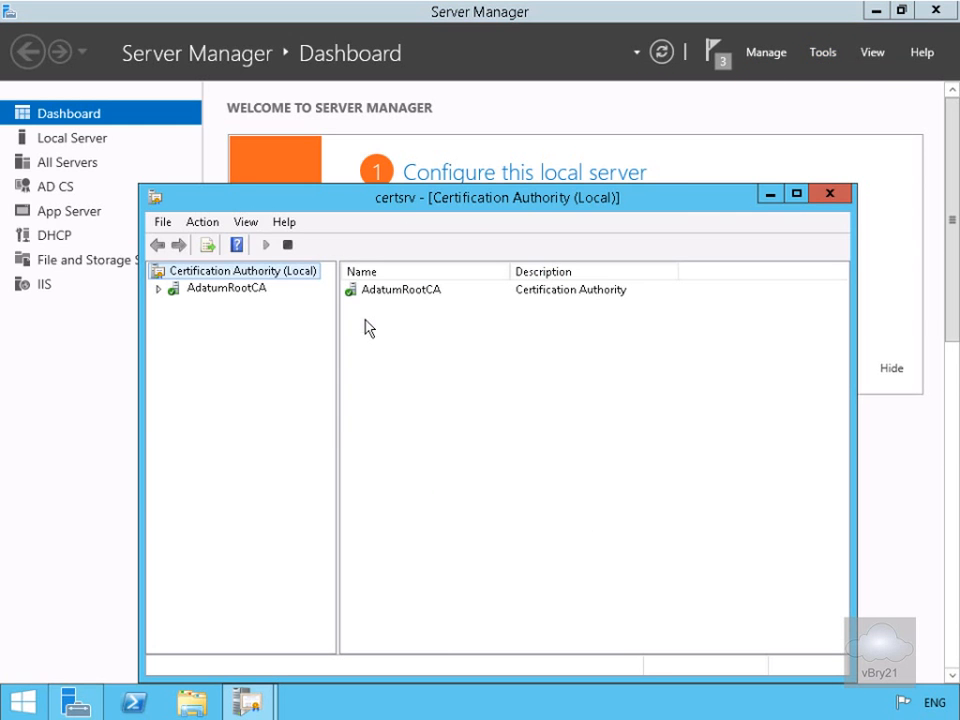
click(797, 193)
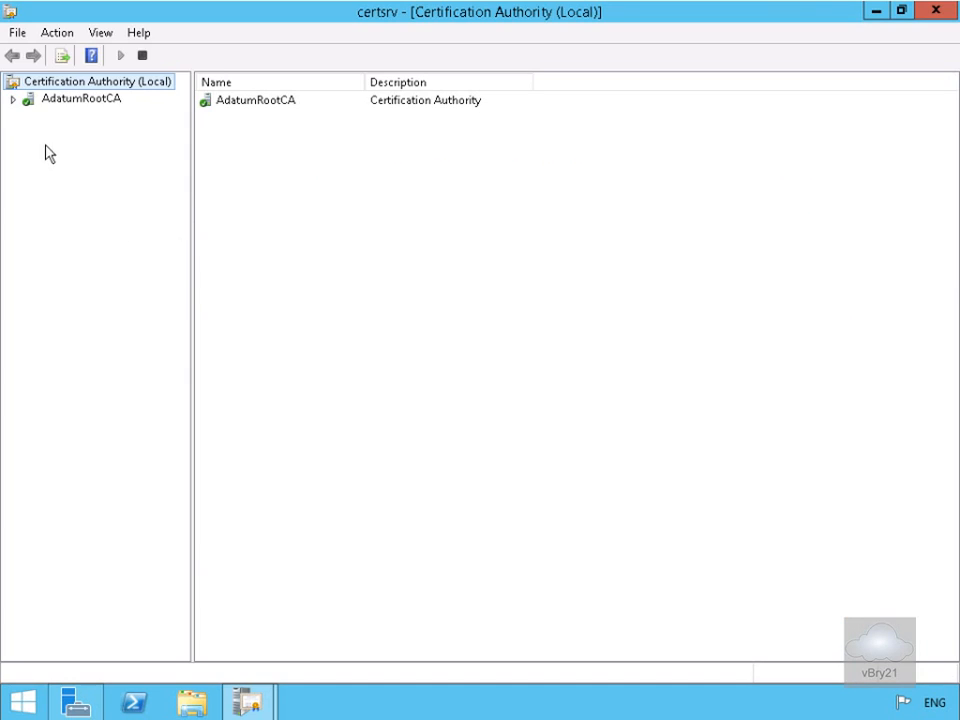
click(12, 99)
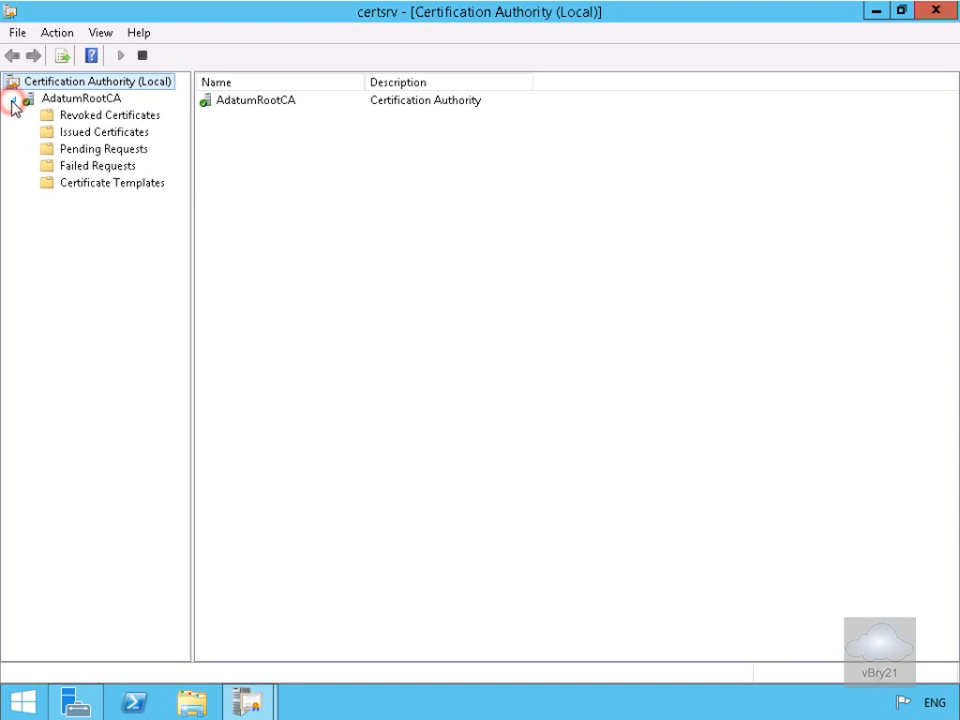
click(99, 186)
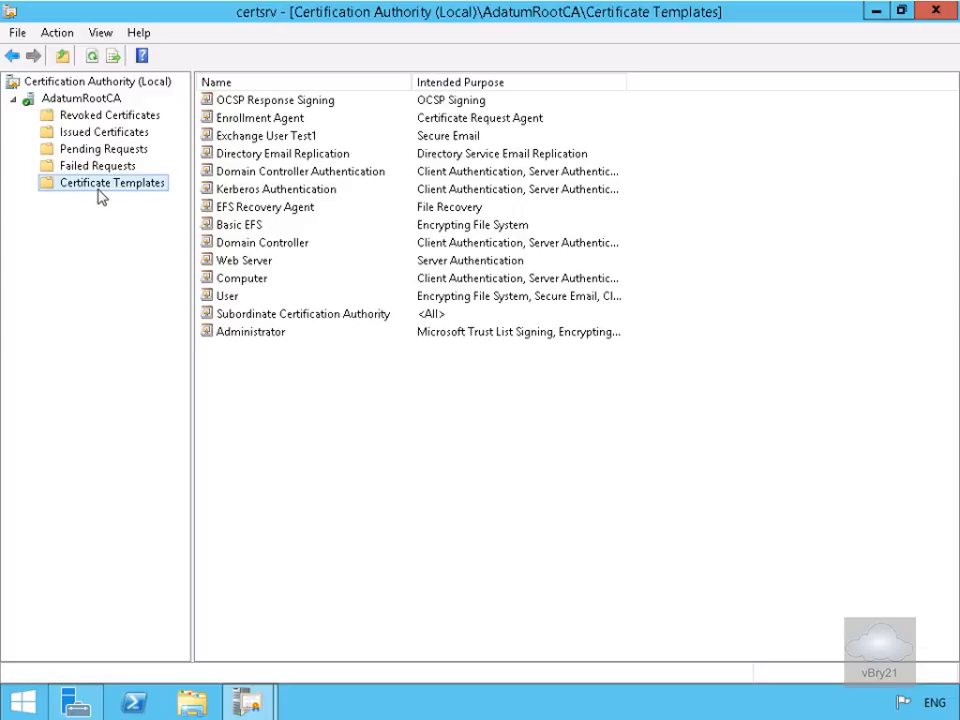
Step: Open the template management console from Certificate Templates and view the properties of the Key Recovery Agent template
right_click(97, 189)
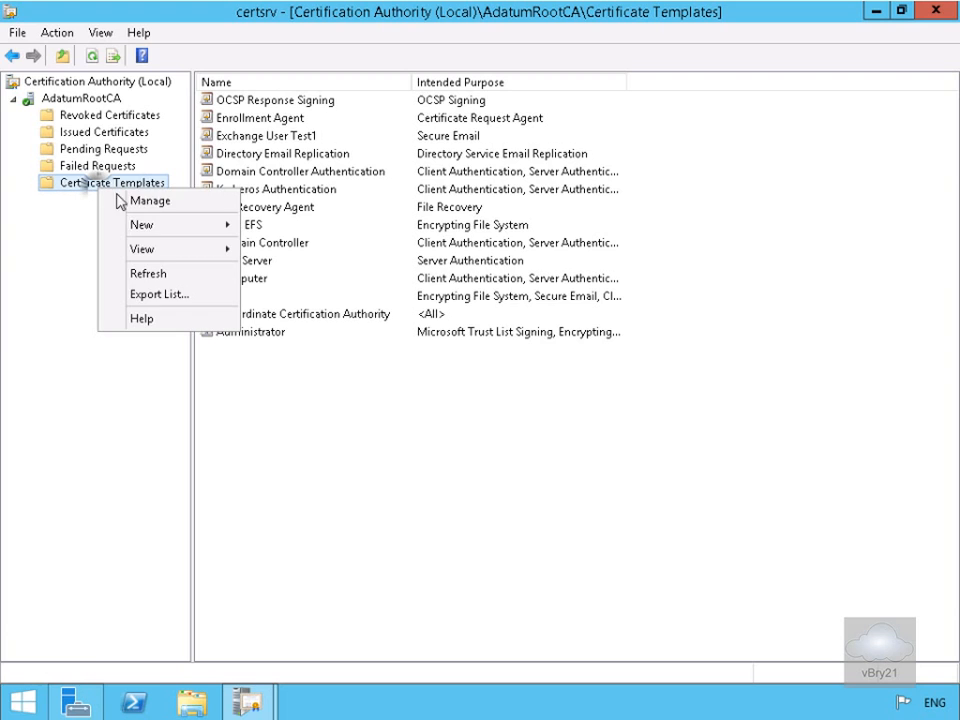
click(148, 201)
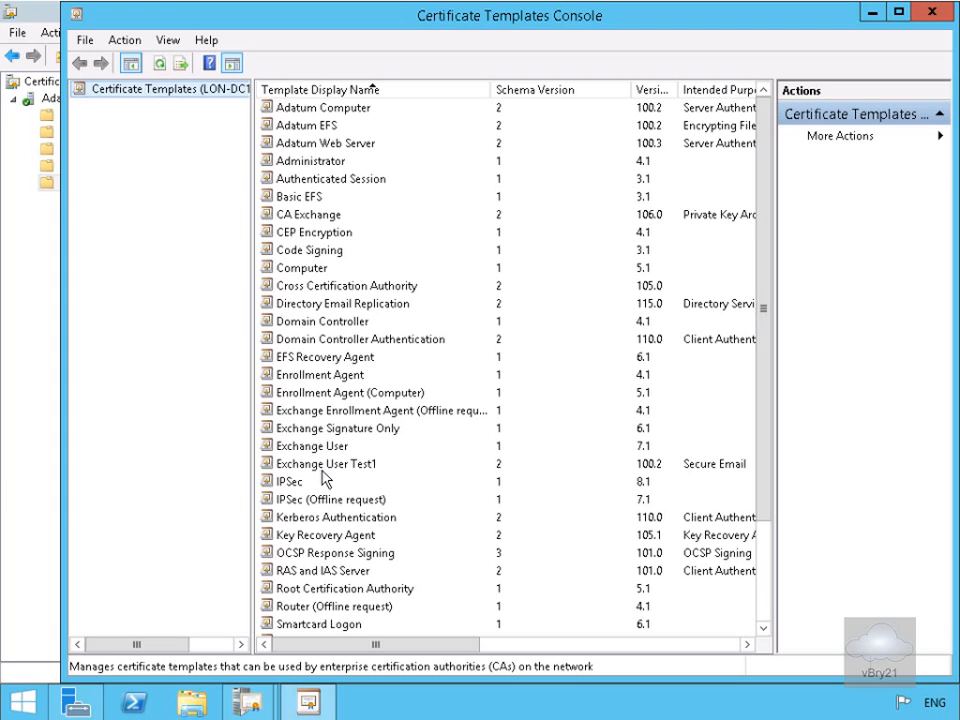
right_click(318, 540)
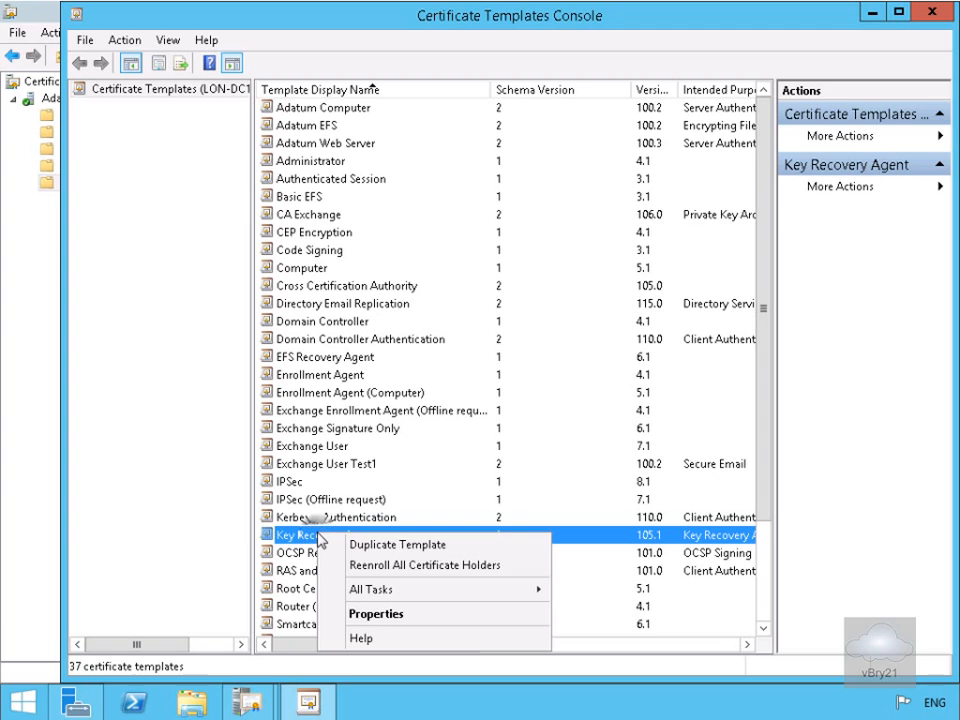
click(362, 614)
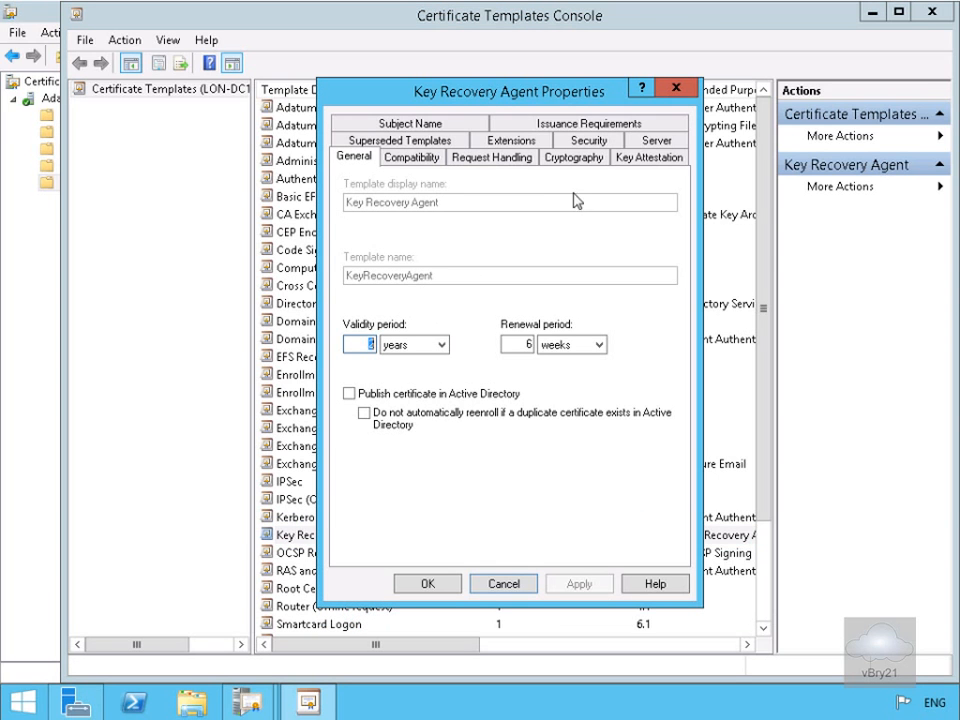
Step: Review the template's security permissions for Domain Admins and Enterprise Admins, and close the properties and the templates console without changes
click(586, 141)
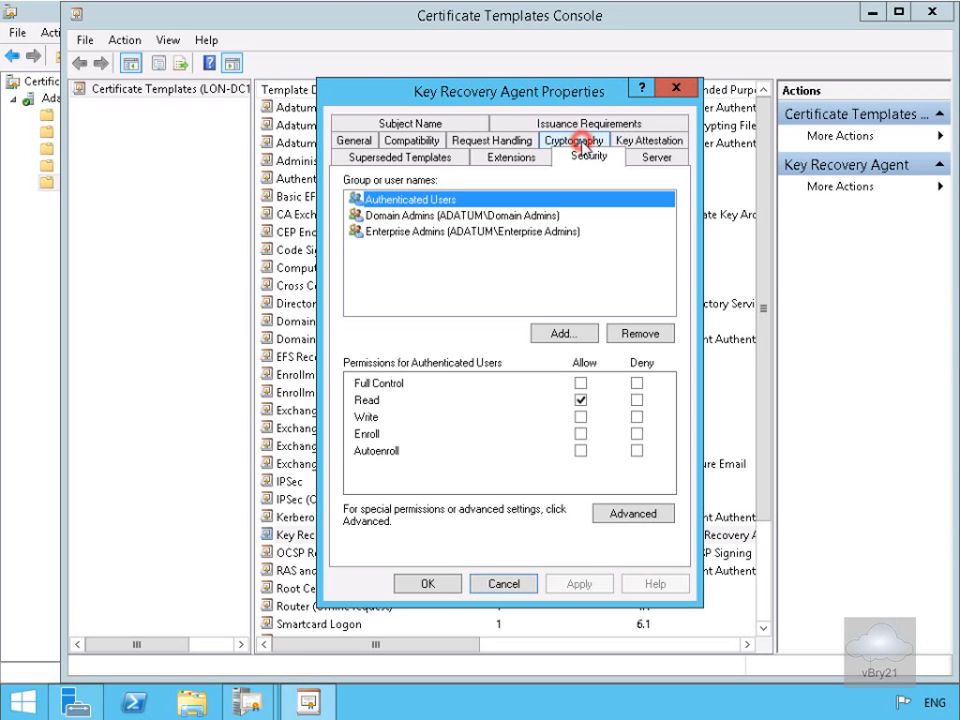
click(418, 216)
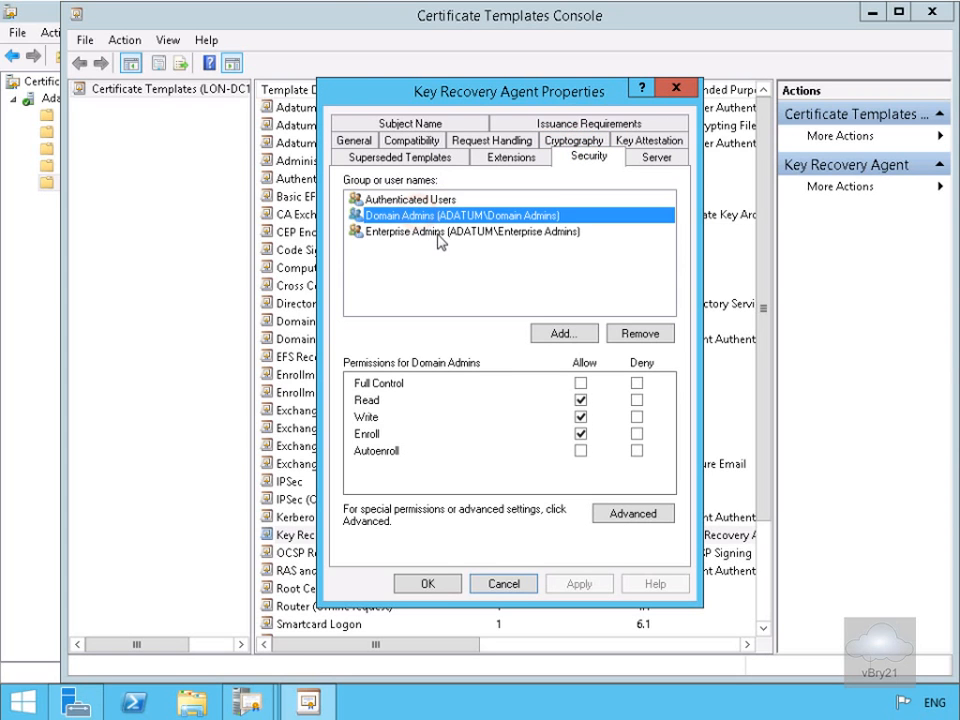
click(437, 232)
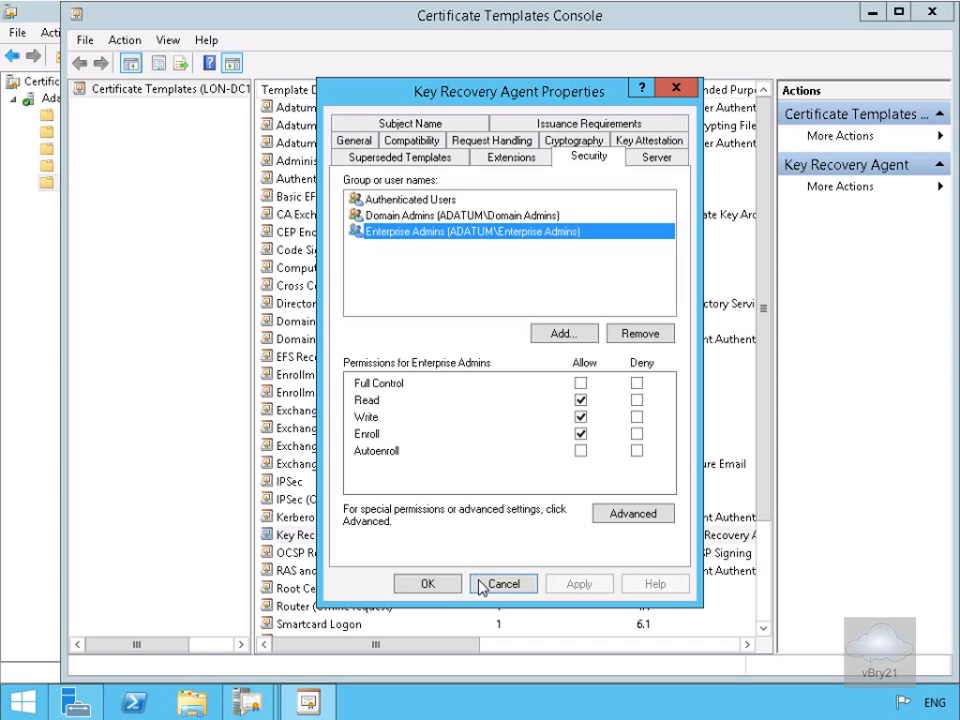
click(484, 585)
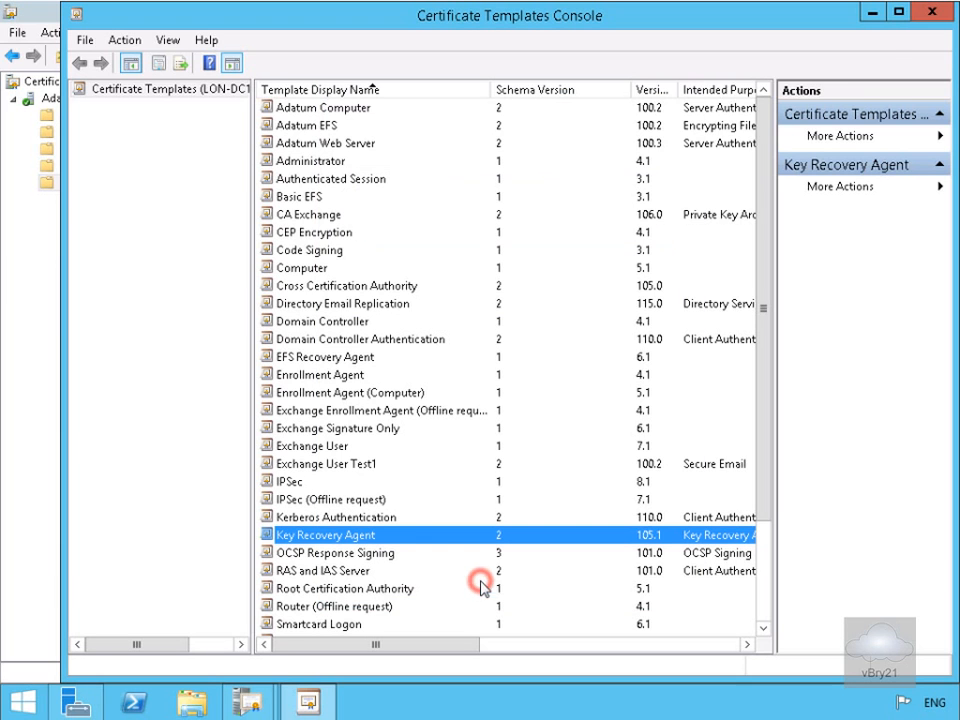
click(928, 14)
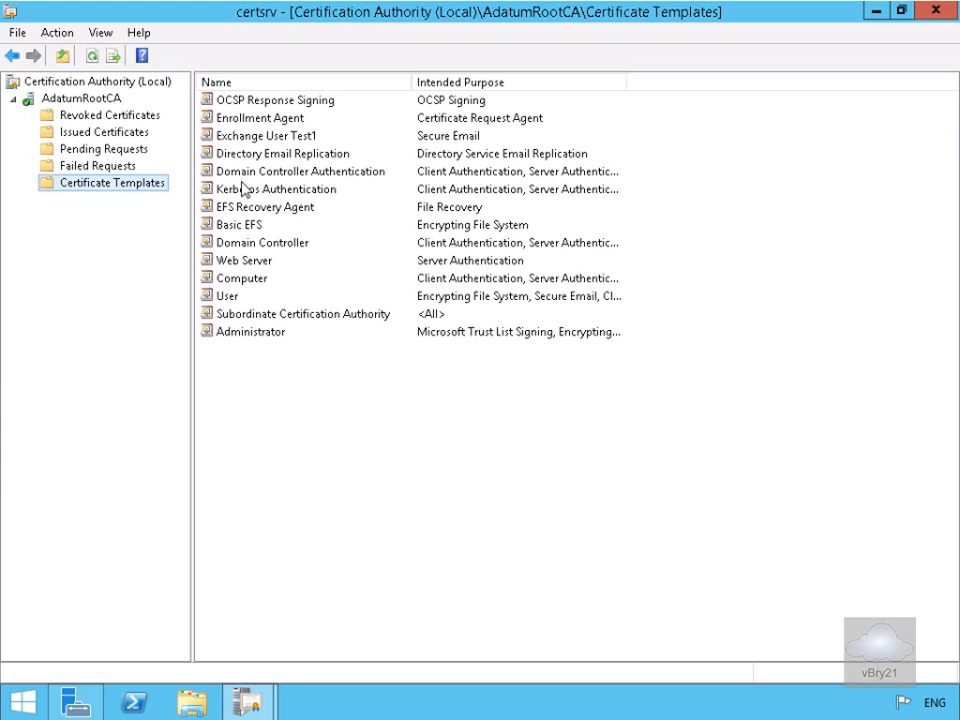
Step: Enable the Key Recovery Agent certificate template for issuing on AdatumRootCA
right_click(166, 194)
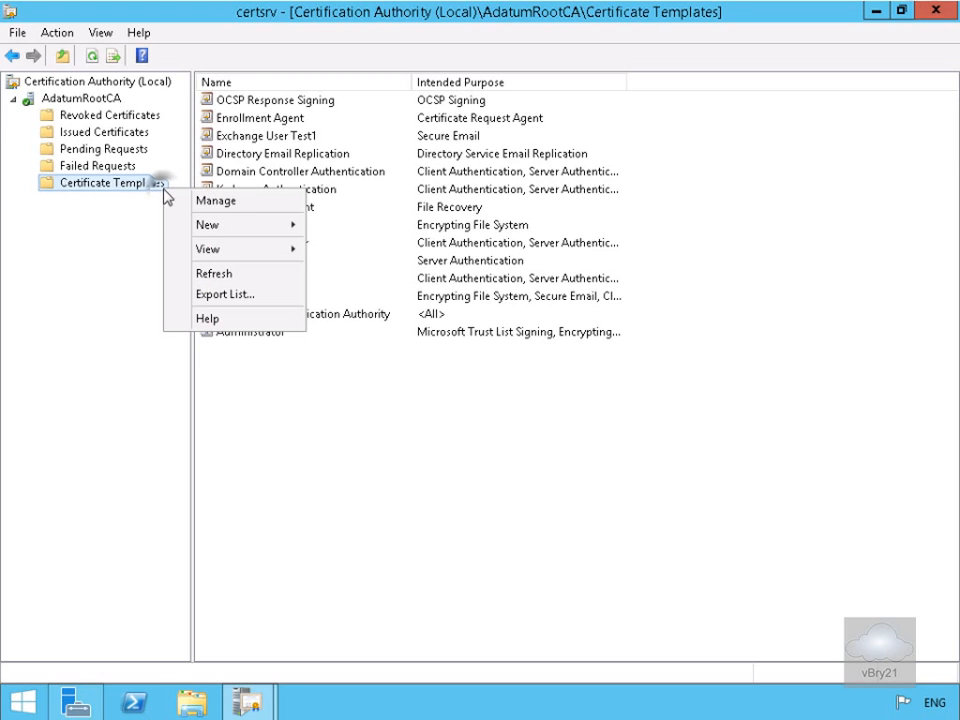
mouse_move(207, 227)
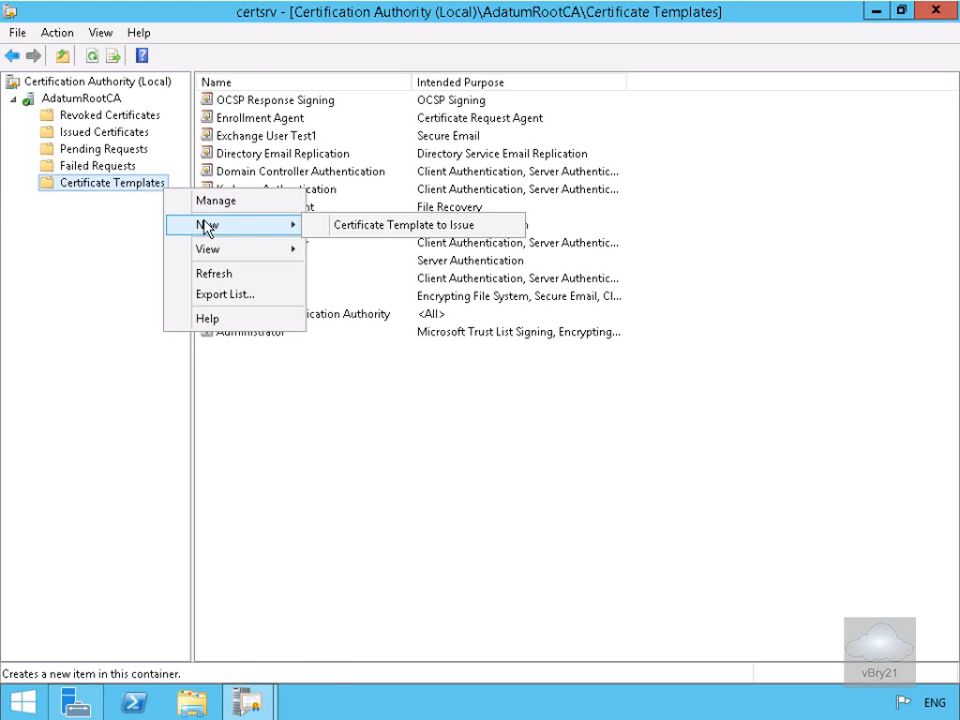
click(376, 229)
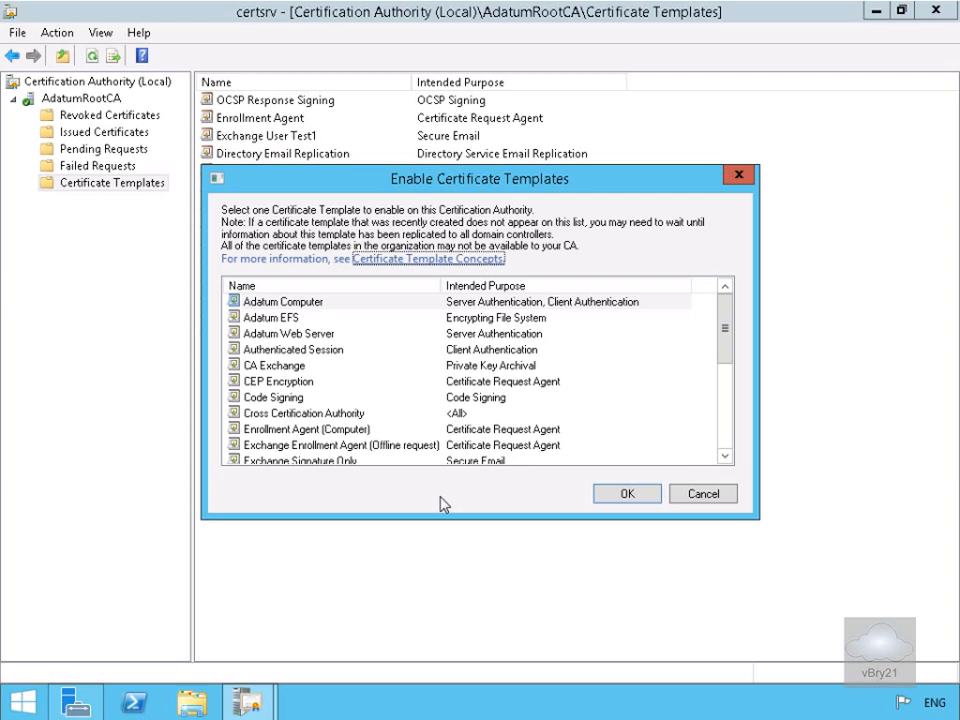
click(724, 456)
click(724, 456)
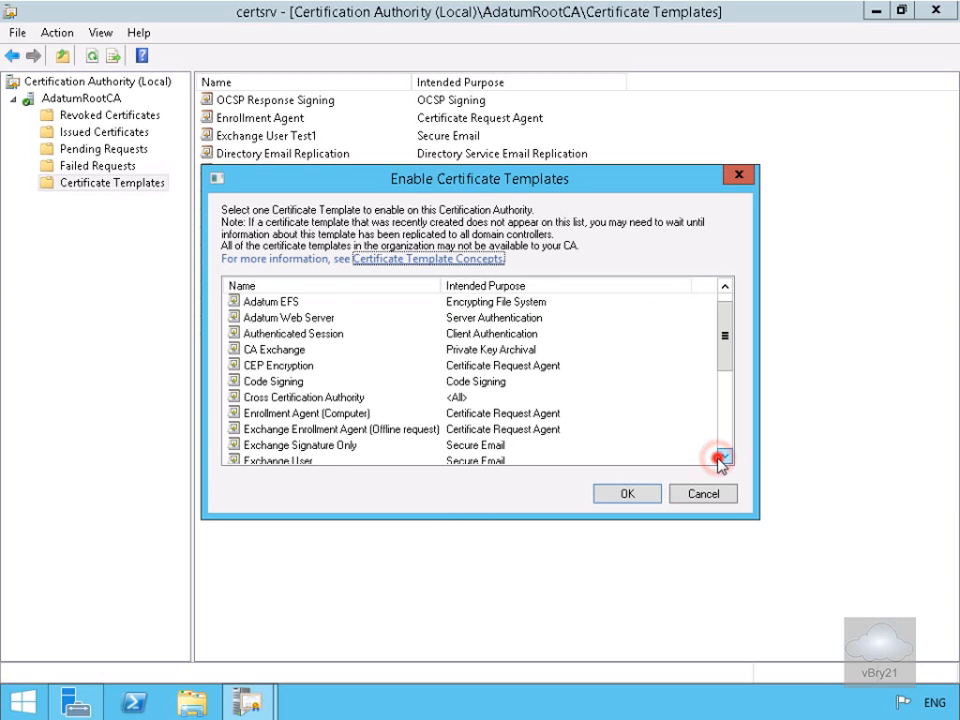
click(724, 456)
click(724, 456)
click(724, 456)
click(724, 456)
click(724, 456)
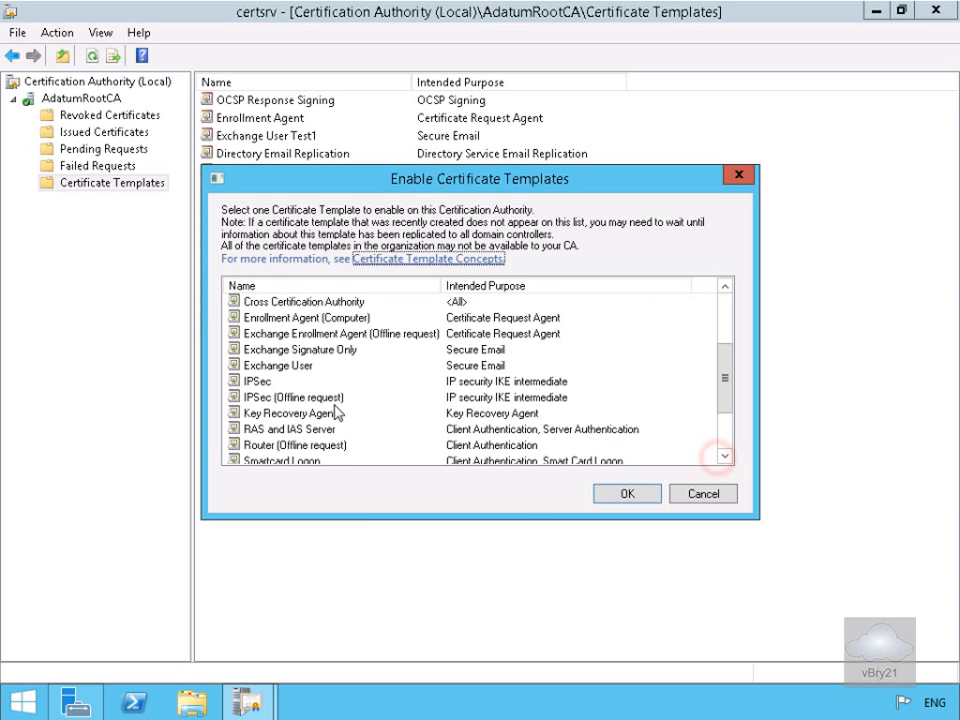
click(331, 415)
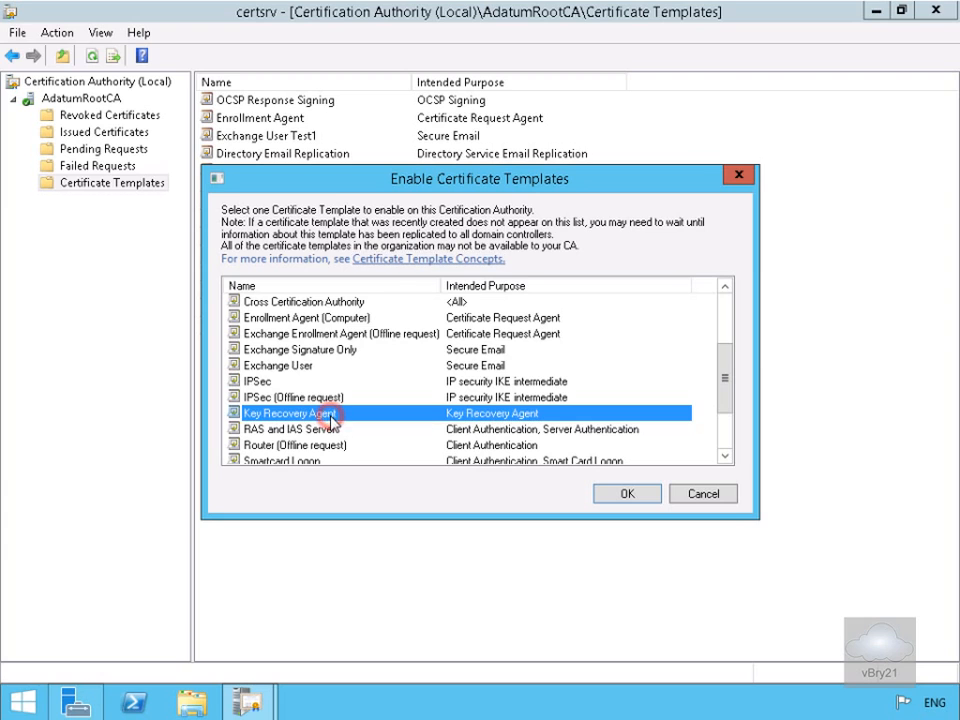
click(606, 493)
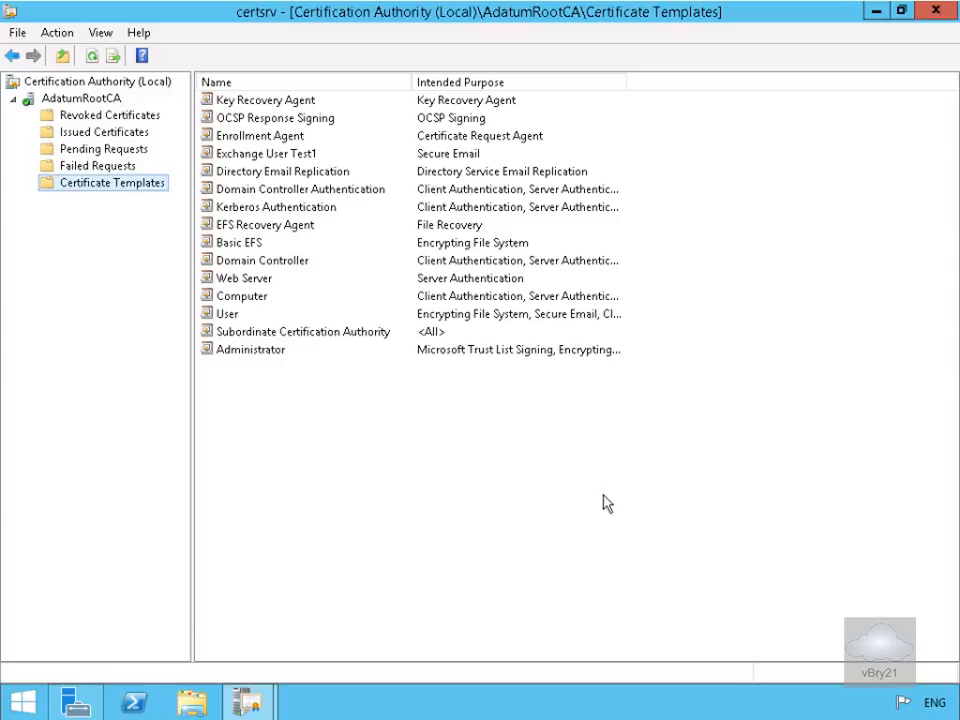
Step: Launch an empty Microsoft Management Console (mmc) and maximize its window
click(22, 702)
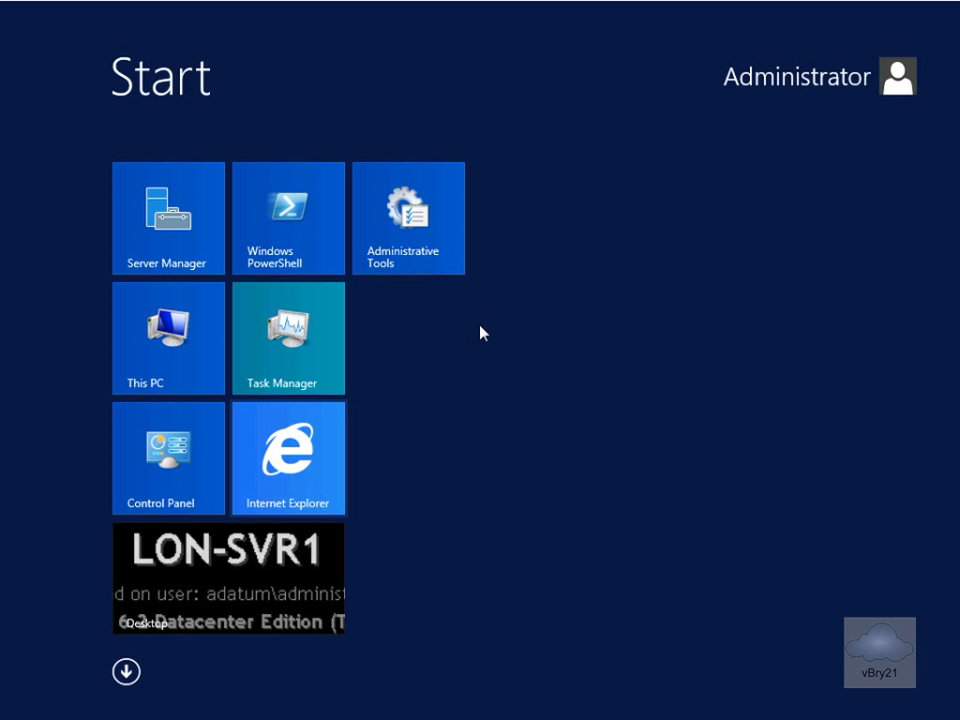
text(mmc)
click(731, 189)
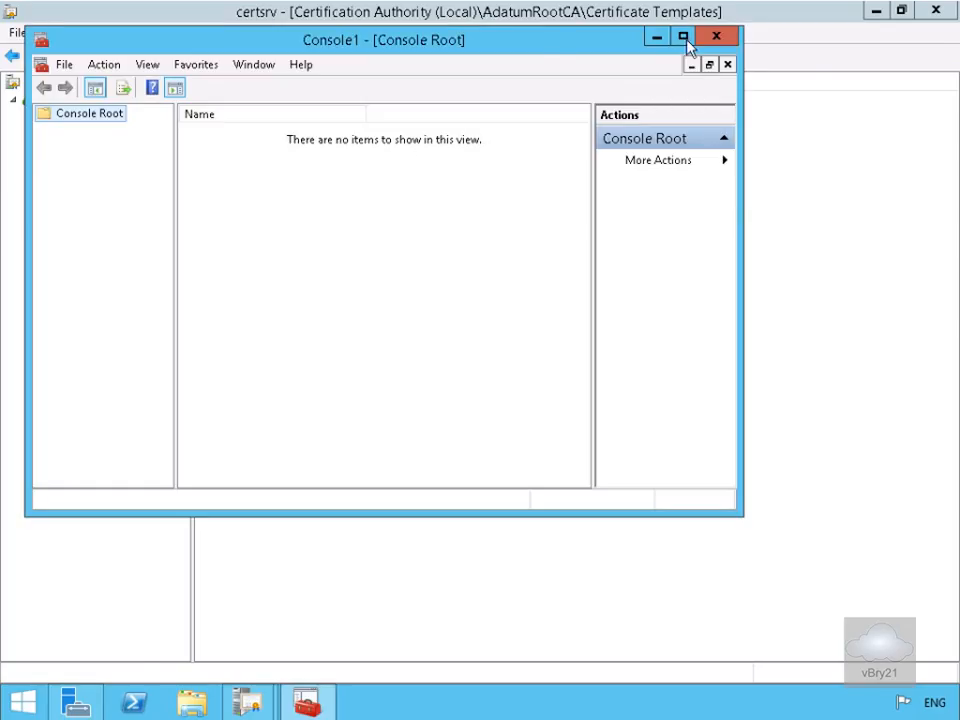
click(684, 40)
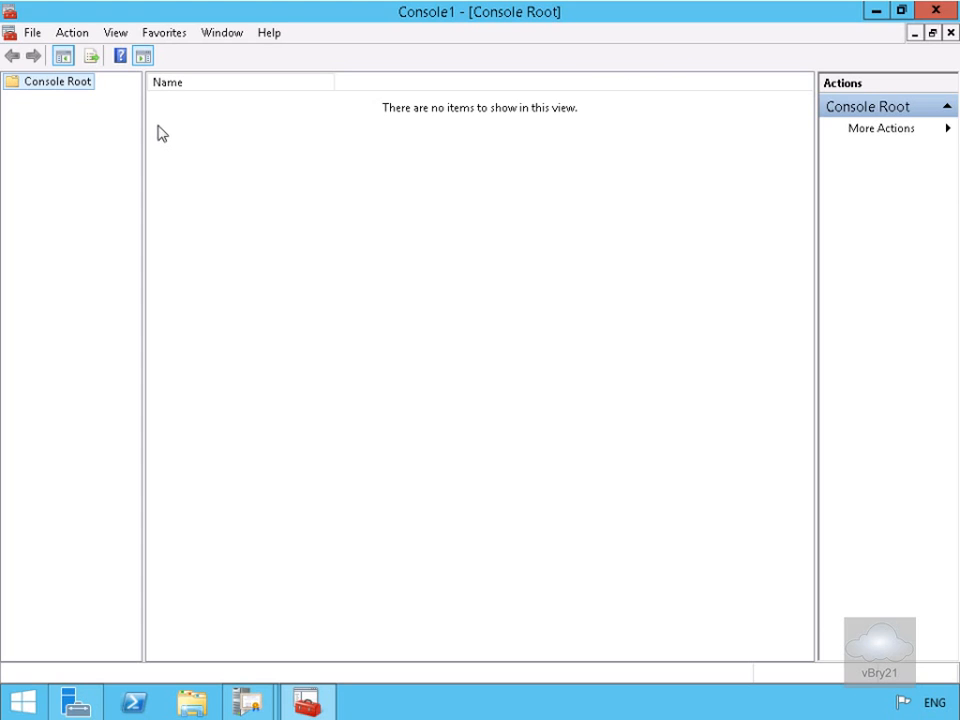
Step: Add the Certificates snap-in to the console, set to manage certificates for My user account
click(29, 34)
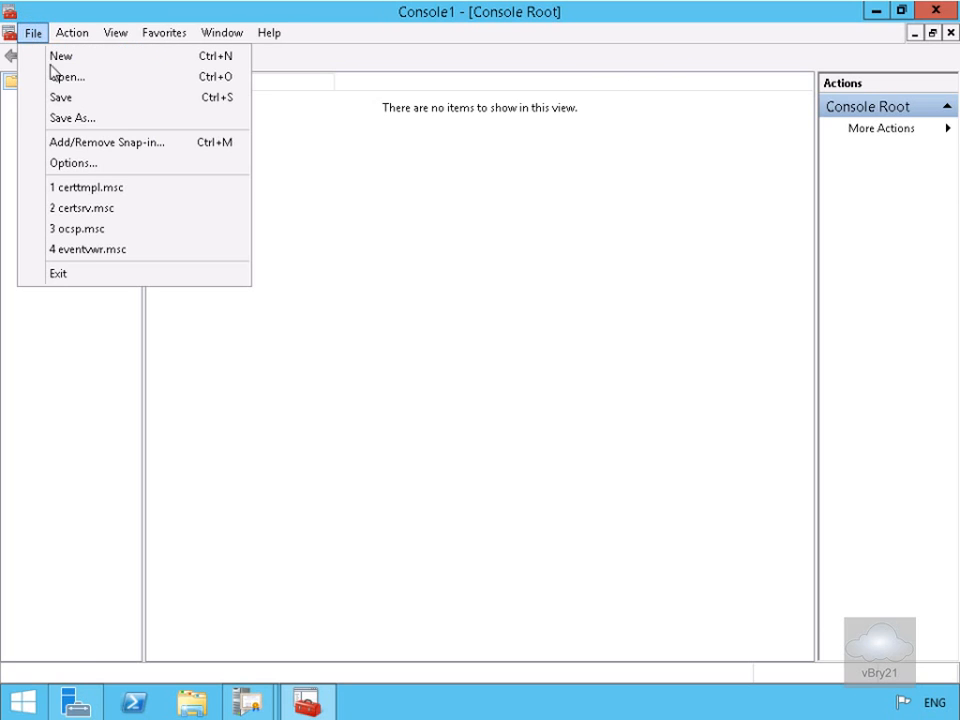
click(112, 142)
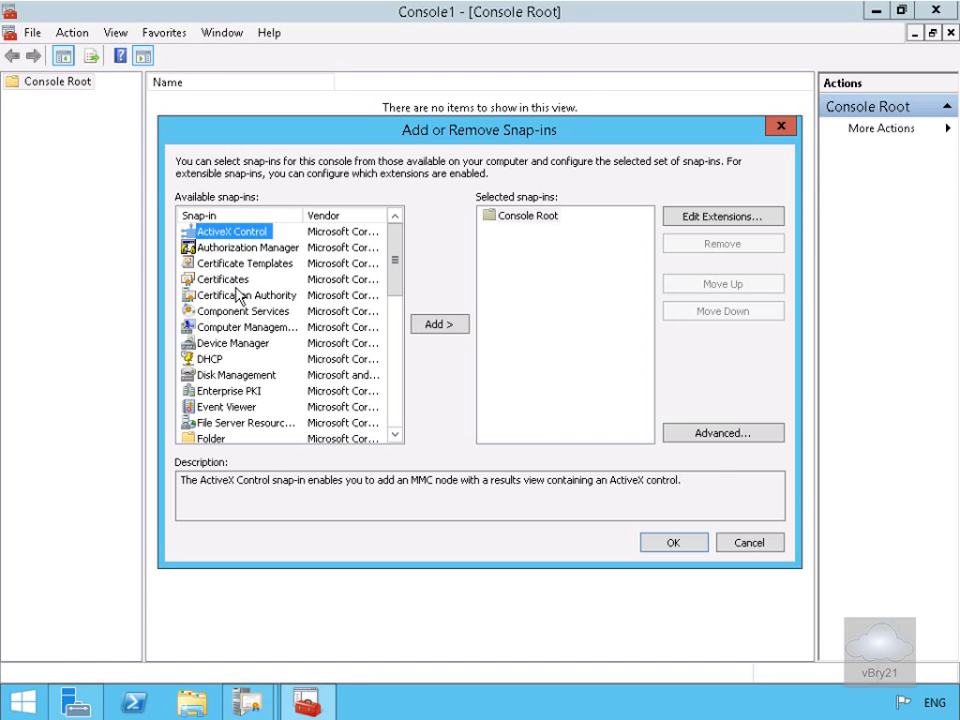
click(232, 281)
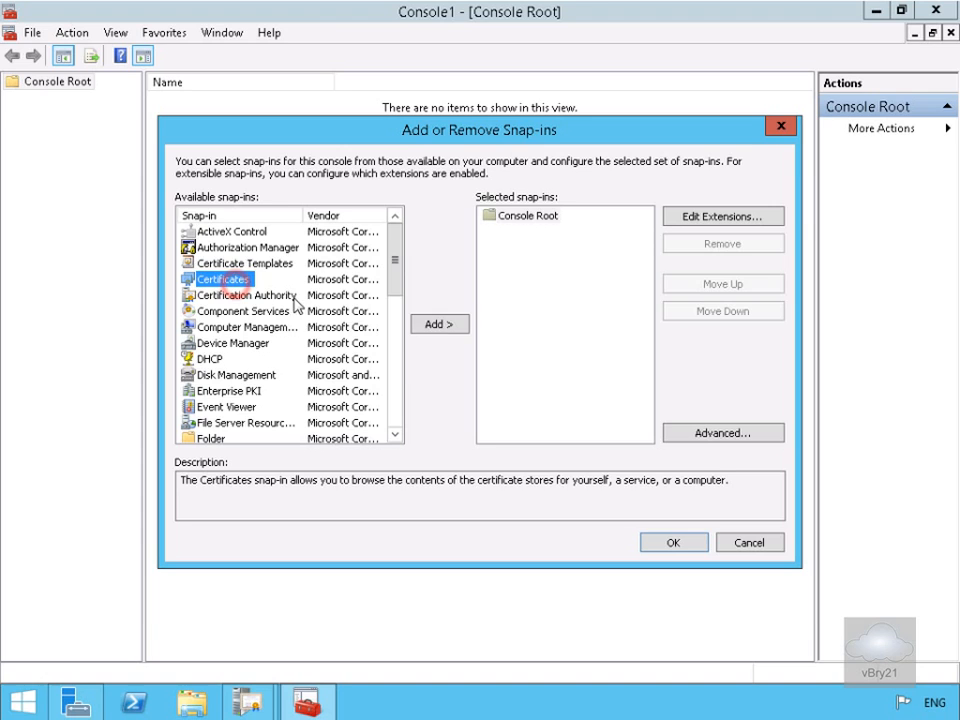
click(438, 326)
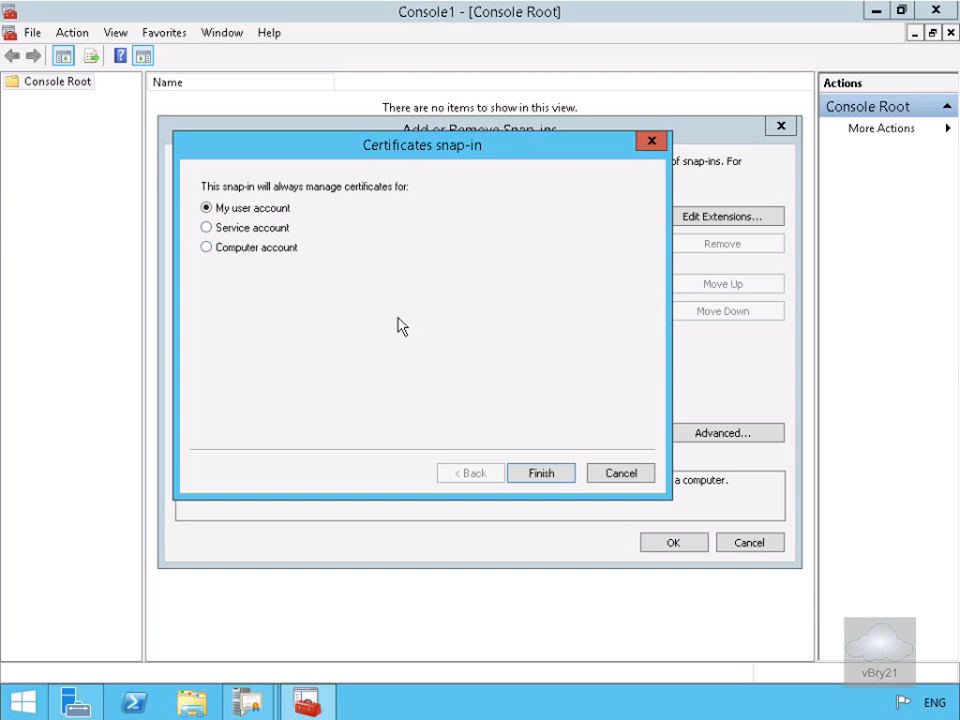
click(540, 474)
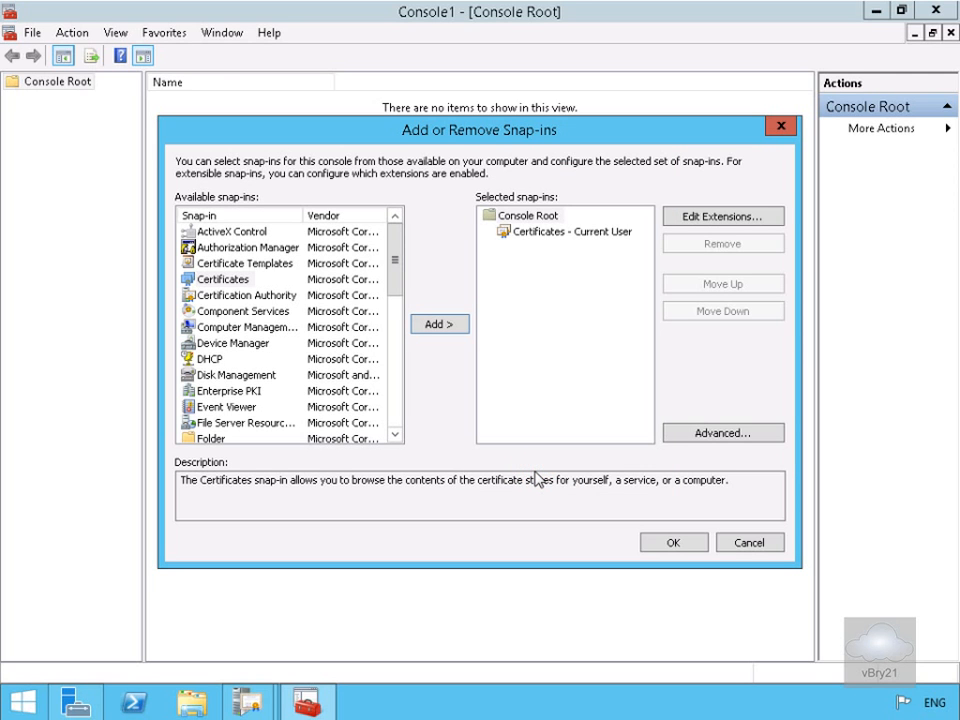
click(672, 545)
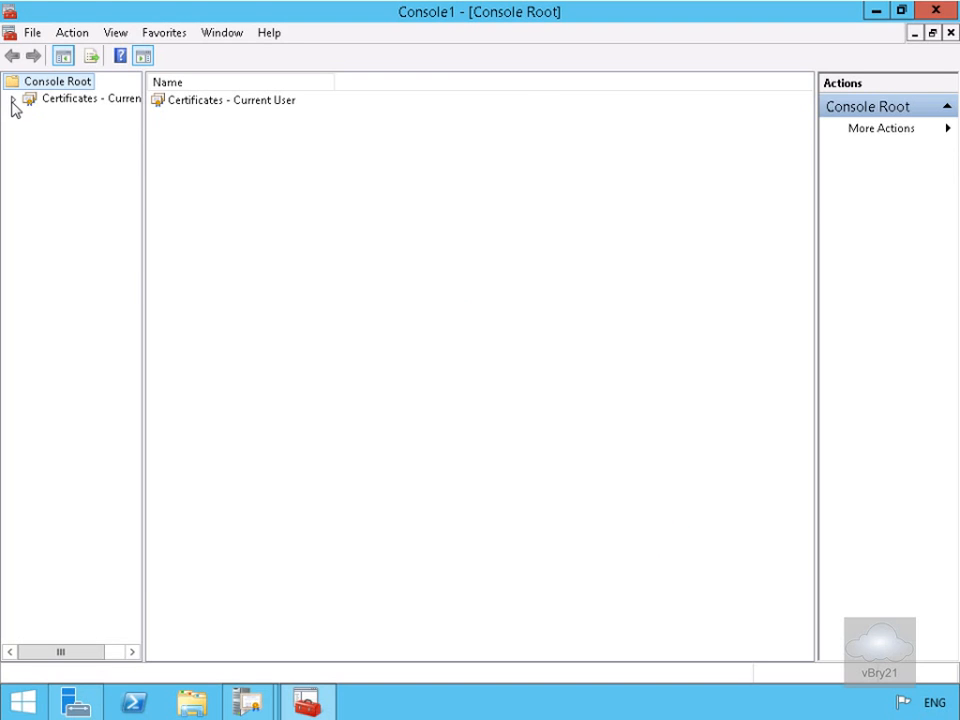
Step: Start a new certificate request from the Personal store under Certificates - Current User
click(12, 99)
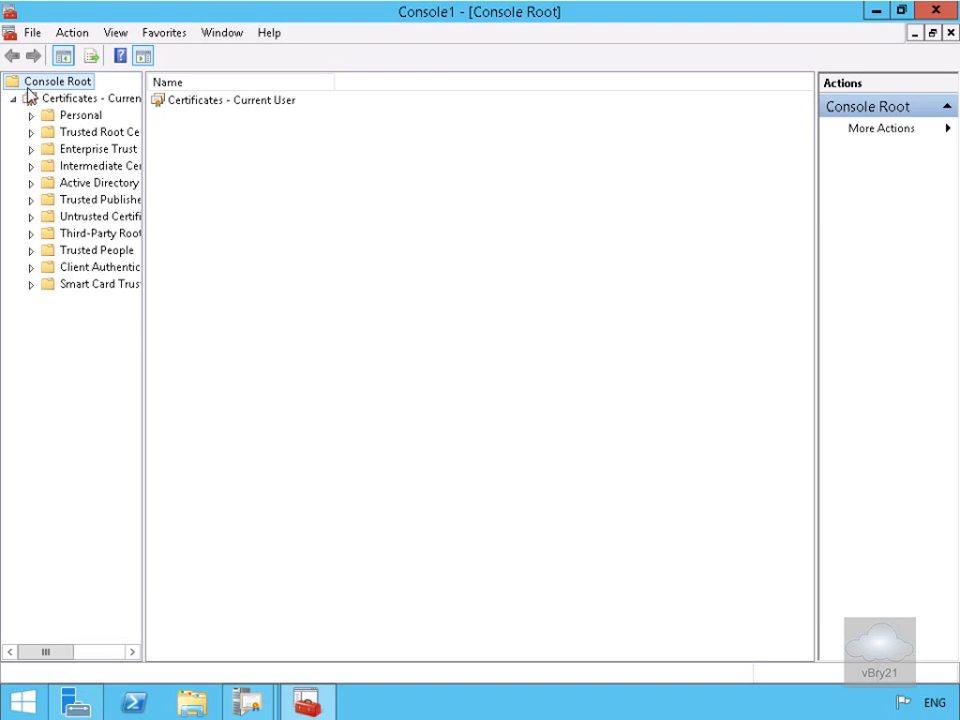
click(82, 116)
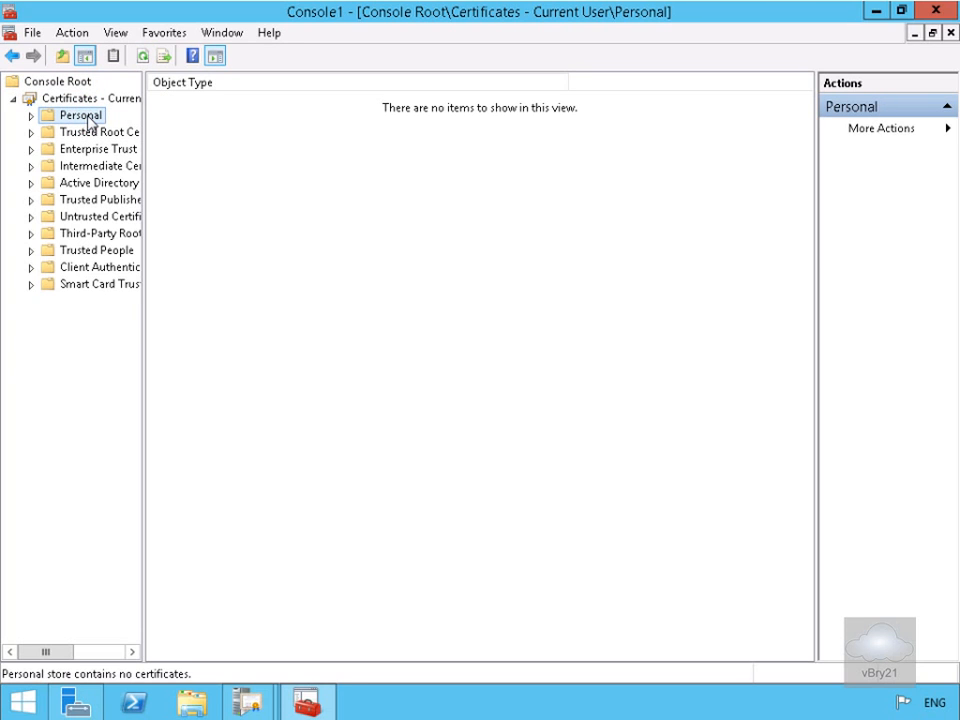
right_click(88, 115)
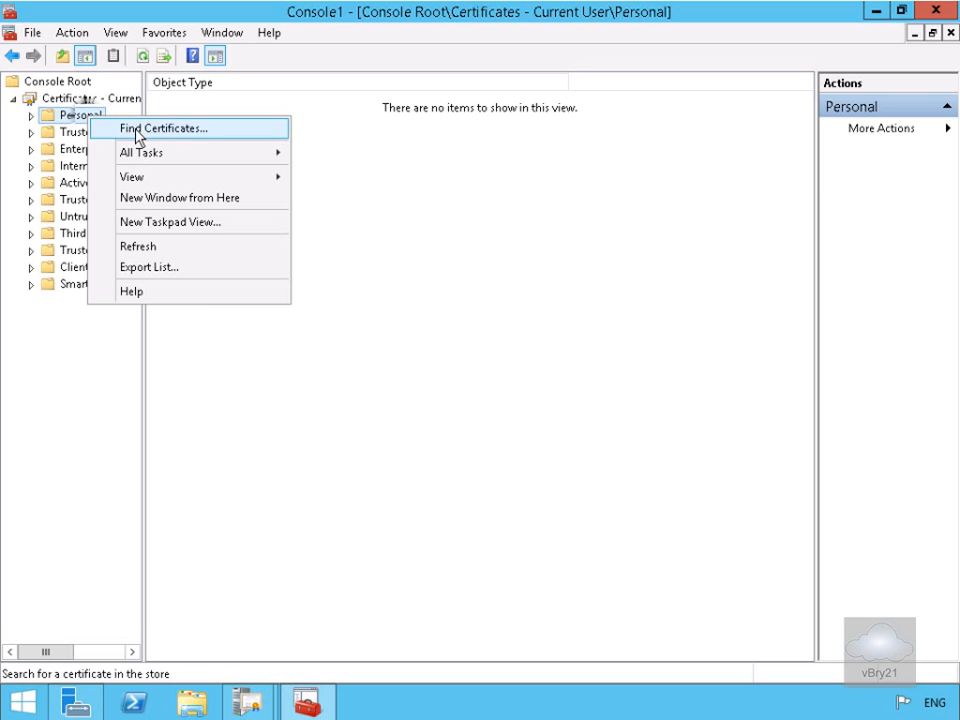
mouse_move(142, 160)
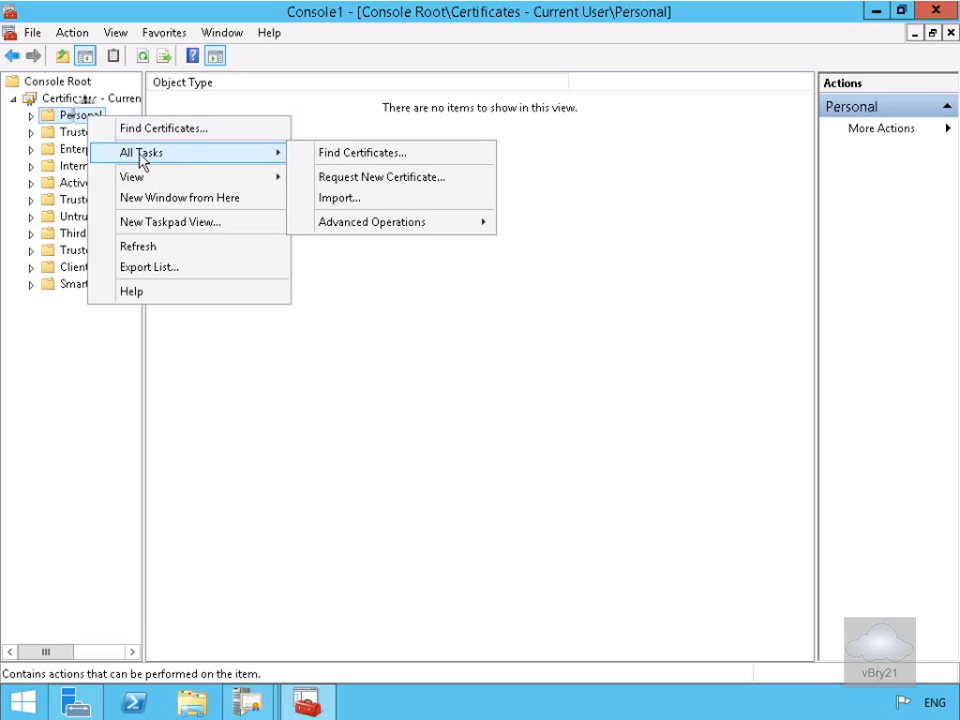
click(328, 178)
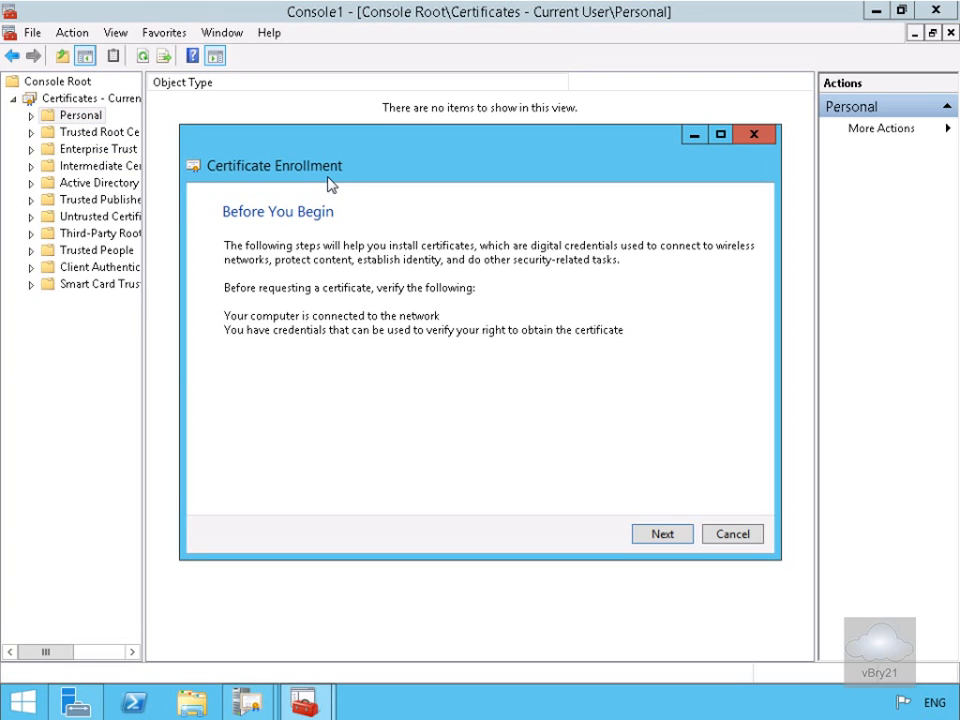
Step: Enroll for a Key Recovery Agent certificate through the Active Directory Enrollment Policy and finish the enrollment wizard
click(672, 542)
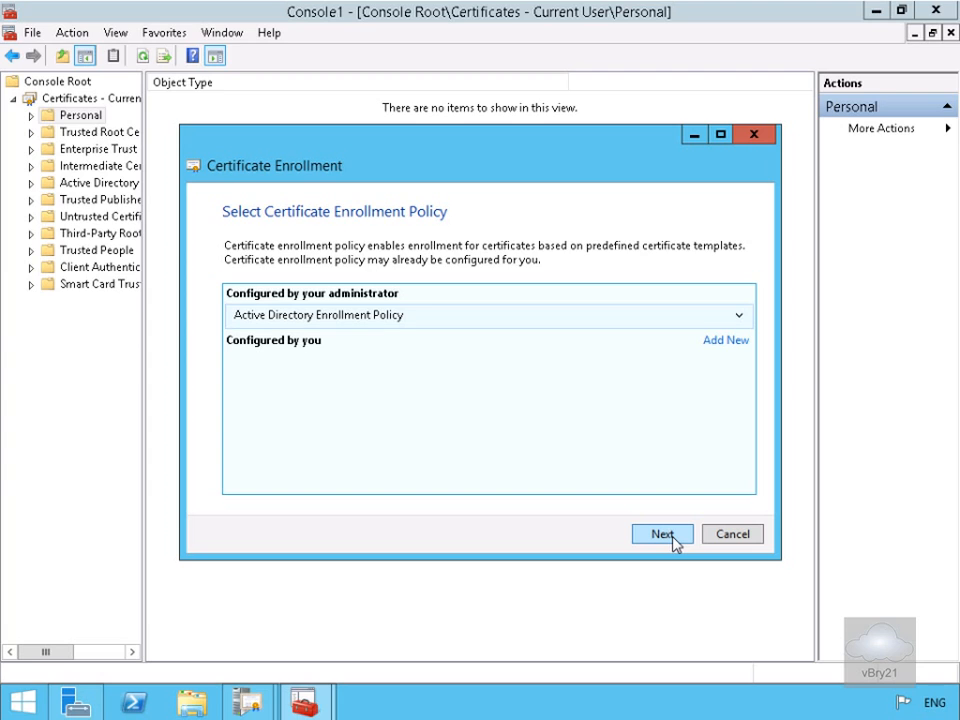
click(672, 537)
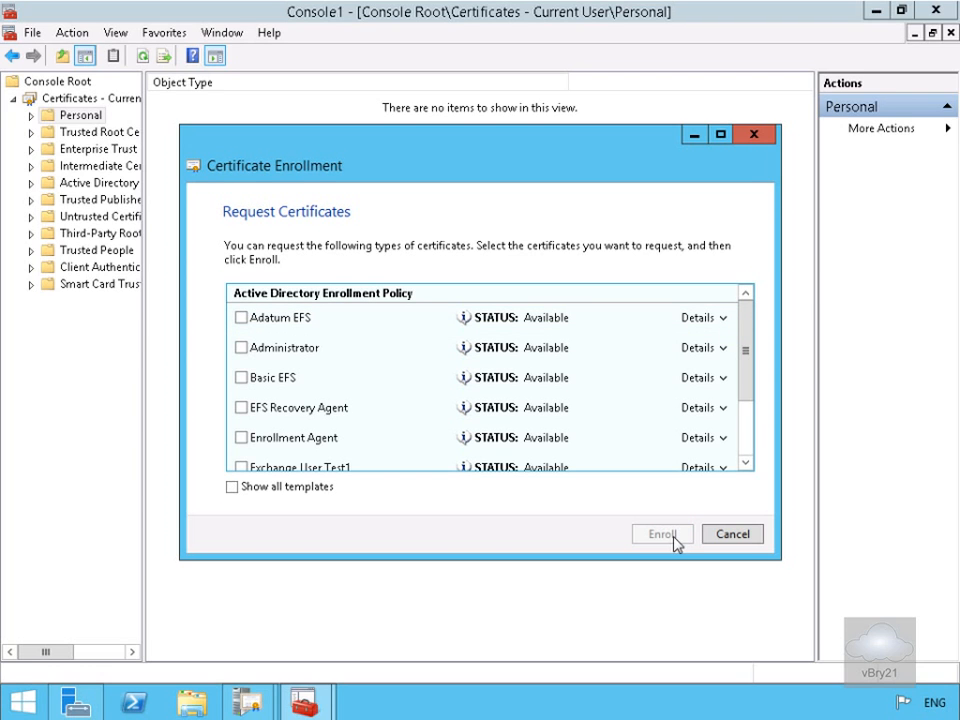
click(753, 381)
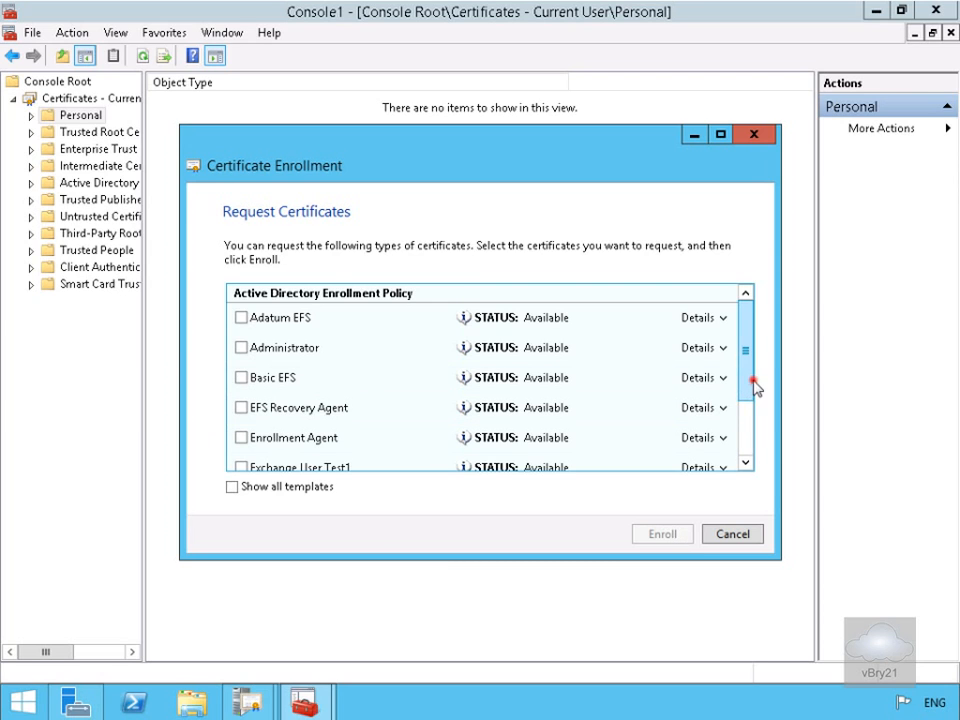
drag(753, 381, 746, 456)
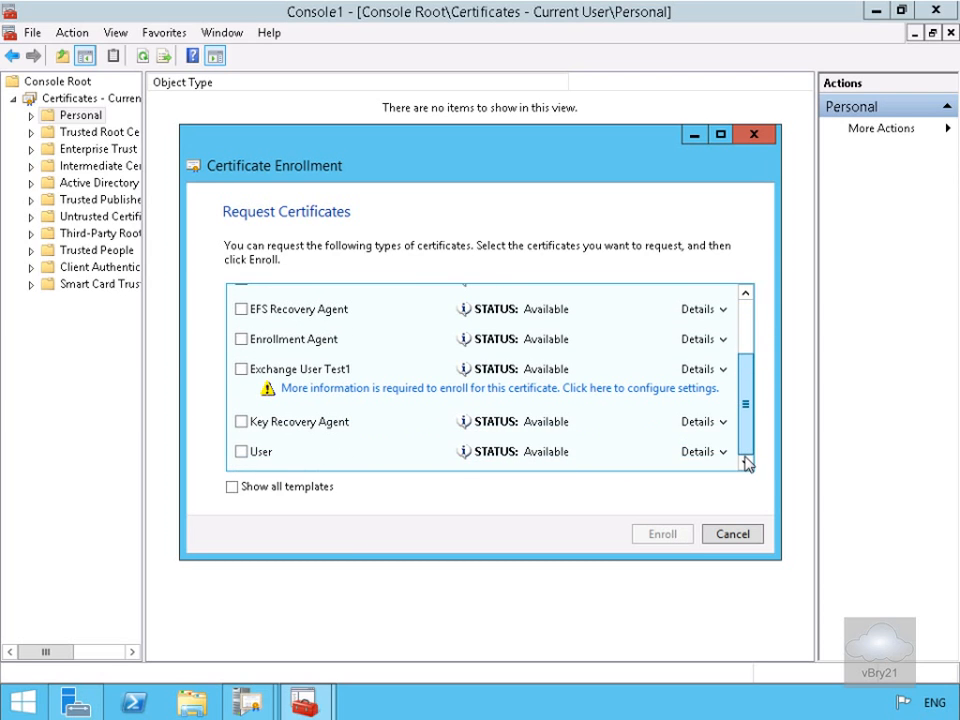
click(241, 422)
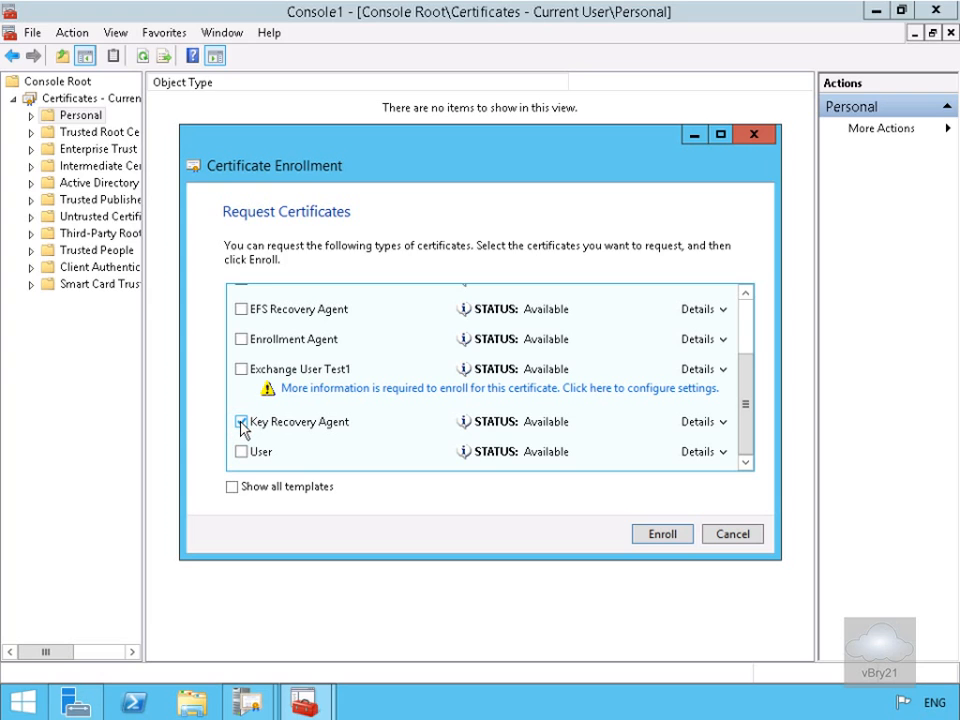
click(640, 535)
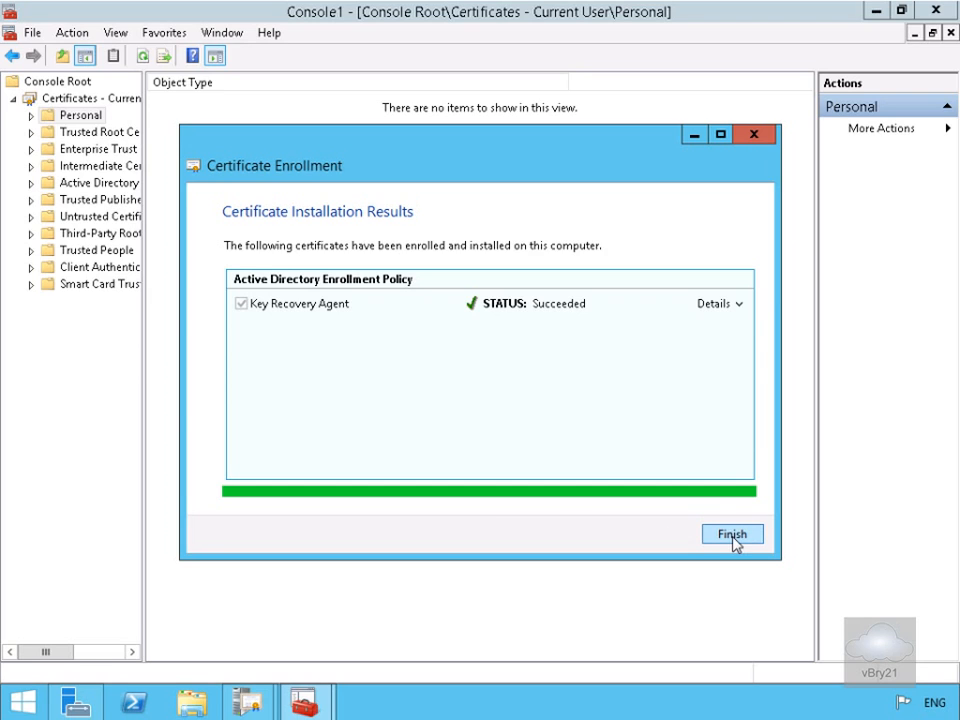
click(732, 537)
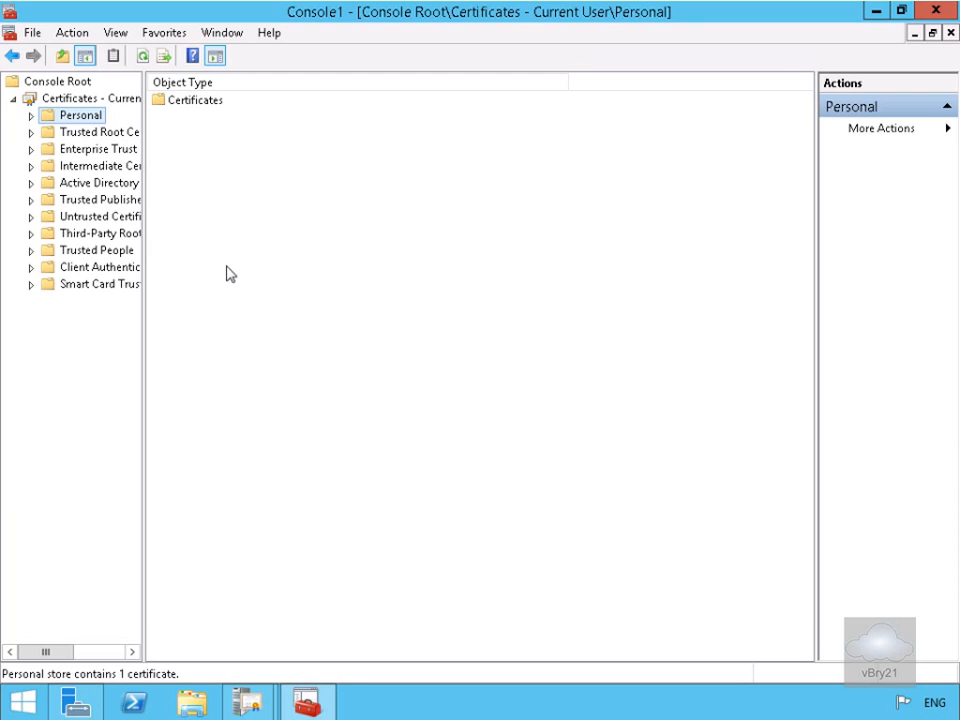
Step: Check the issued certificate's intended purpose in the Personal certificates store, and return to the Certification Authority console
click(31, 116)
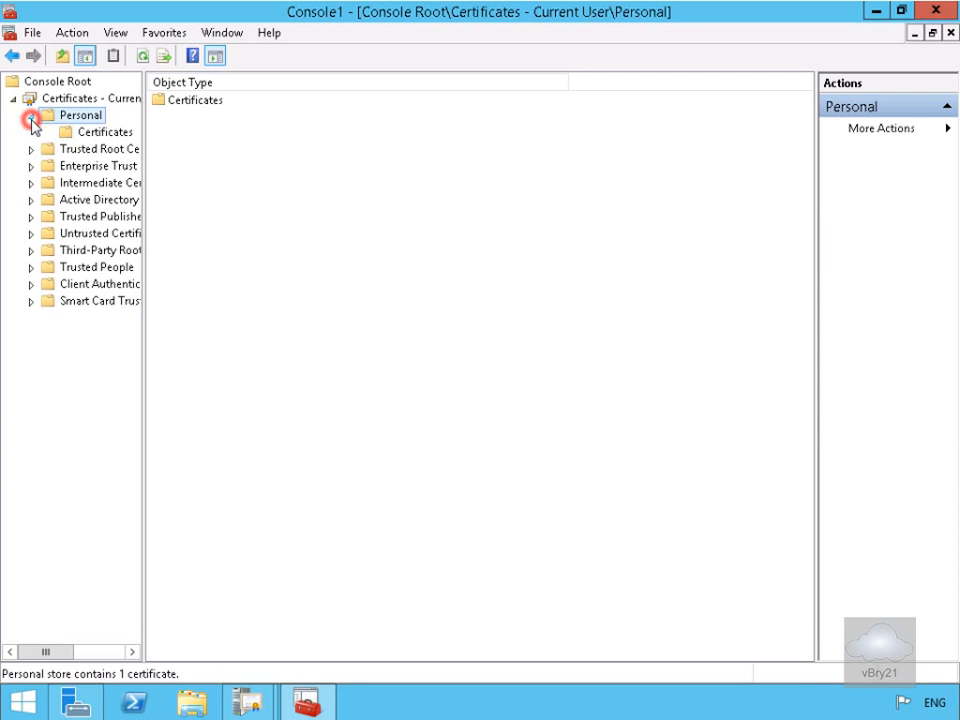
click(73, 133)
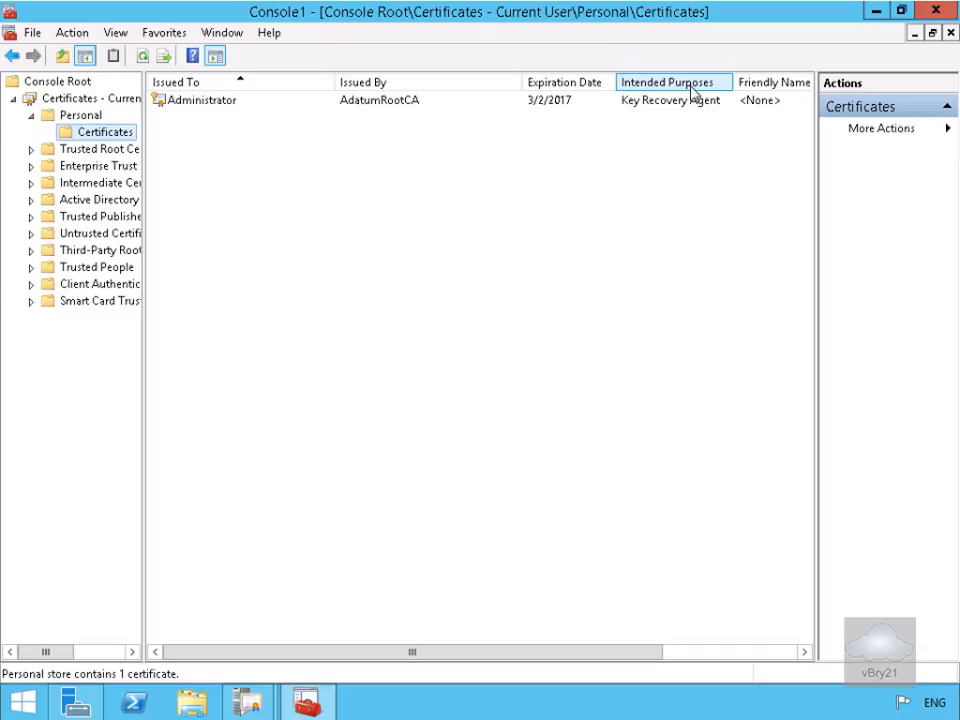
click(878, 14)
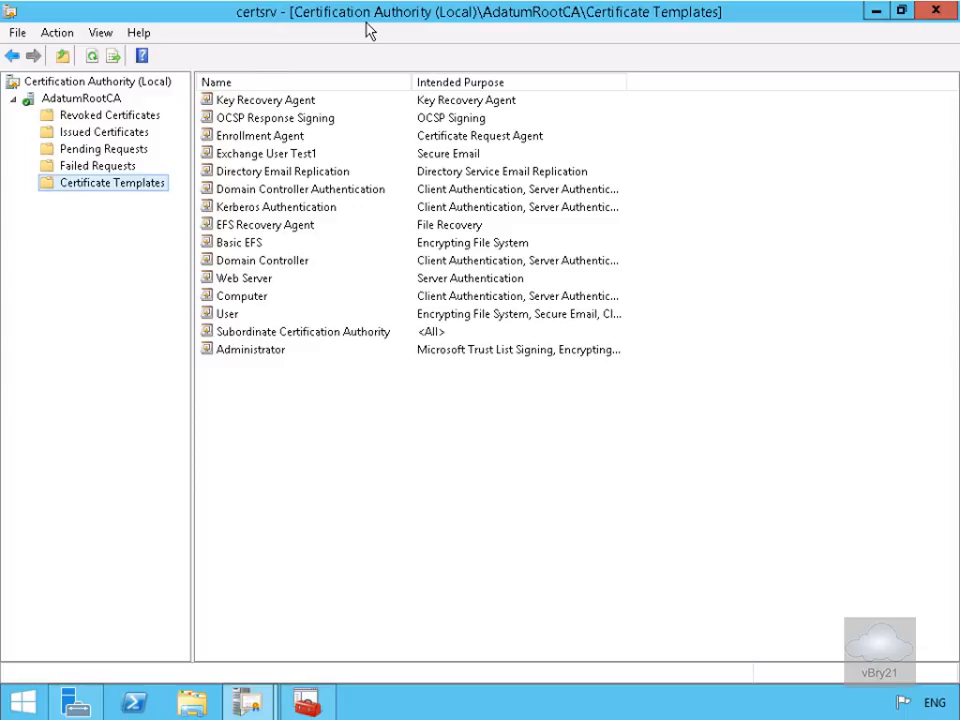
Step: In the AdatumRootCA properties, set the recovery agent behaviour to archive the key
right_click(98, 97)
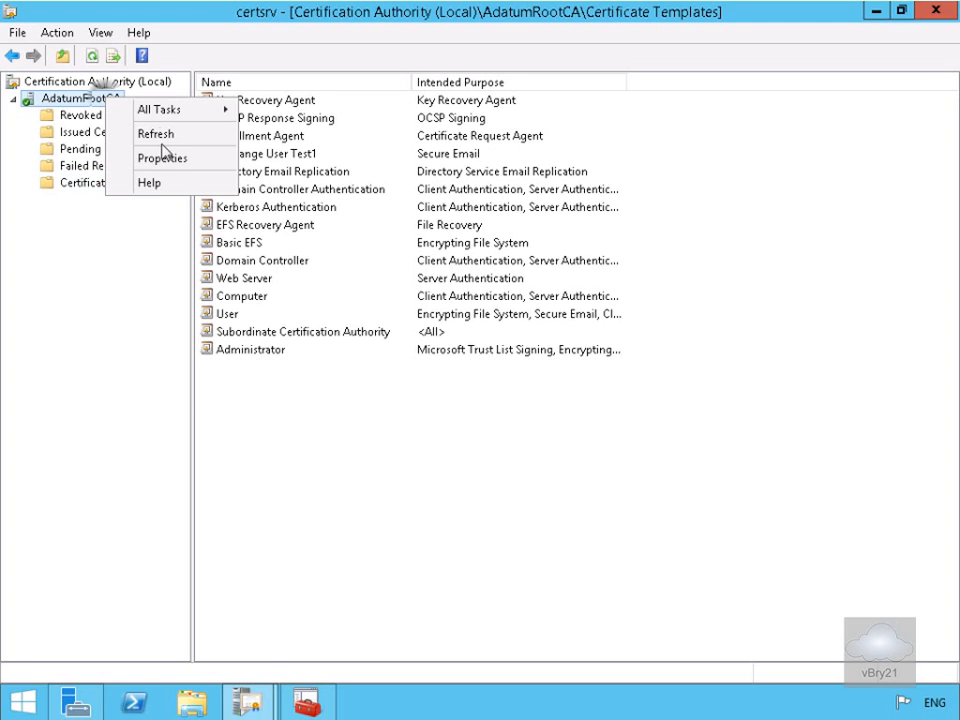
click(166, 157)
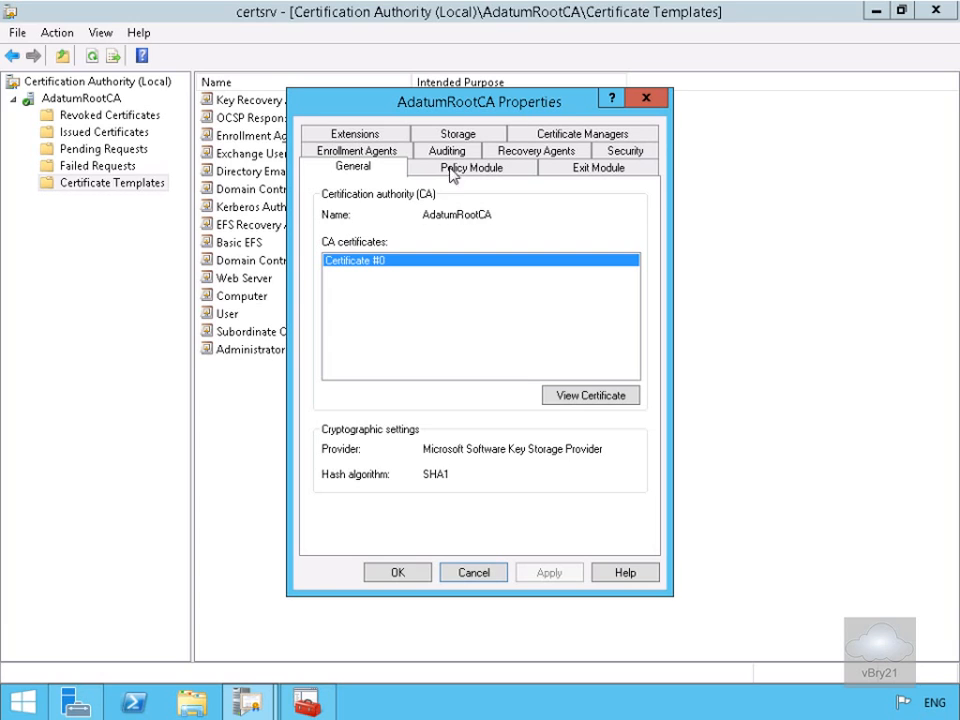
click(497, 150)
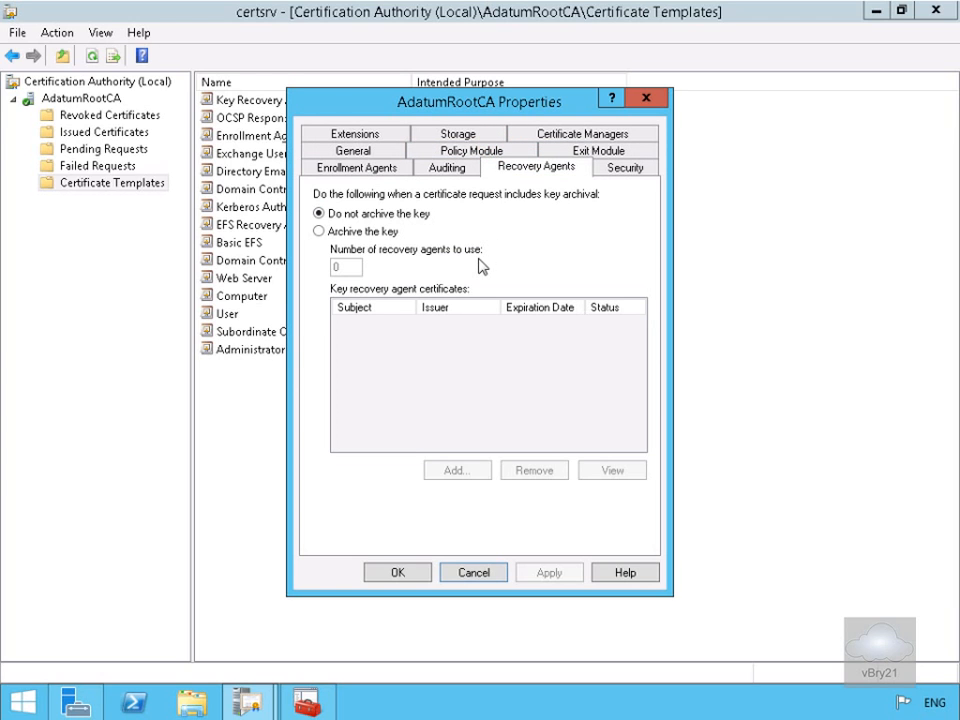
click(388, 232)
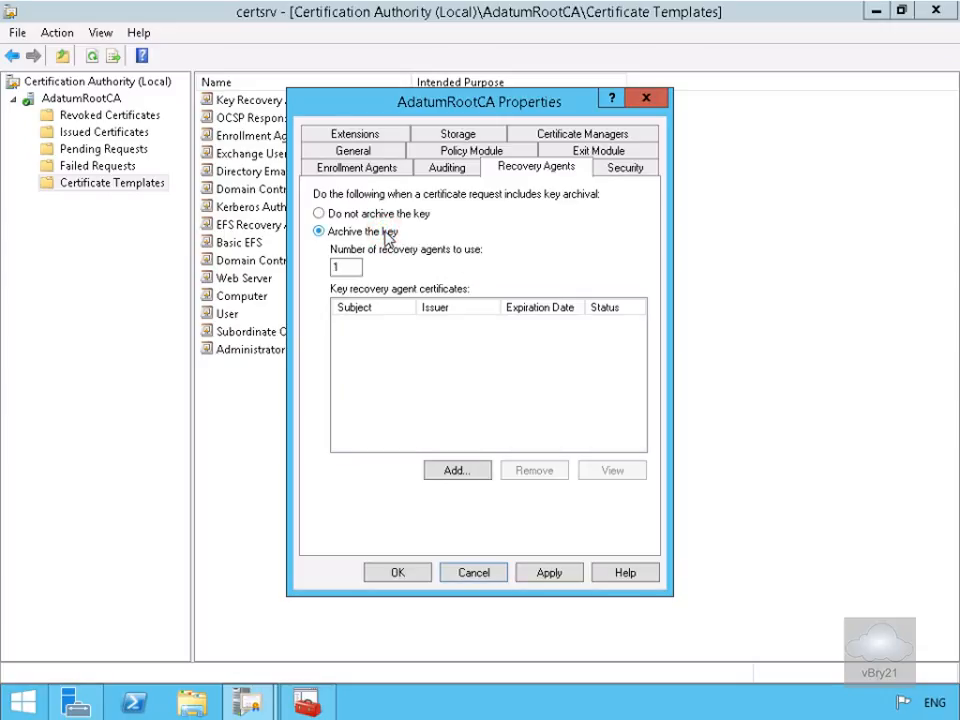
Step: Add the Administrator Key Recovery Agent certificate to AdatumRootCA and save the change with a restart of Active Directory Certificate Services
click(446, 470)
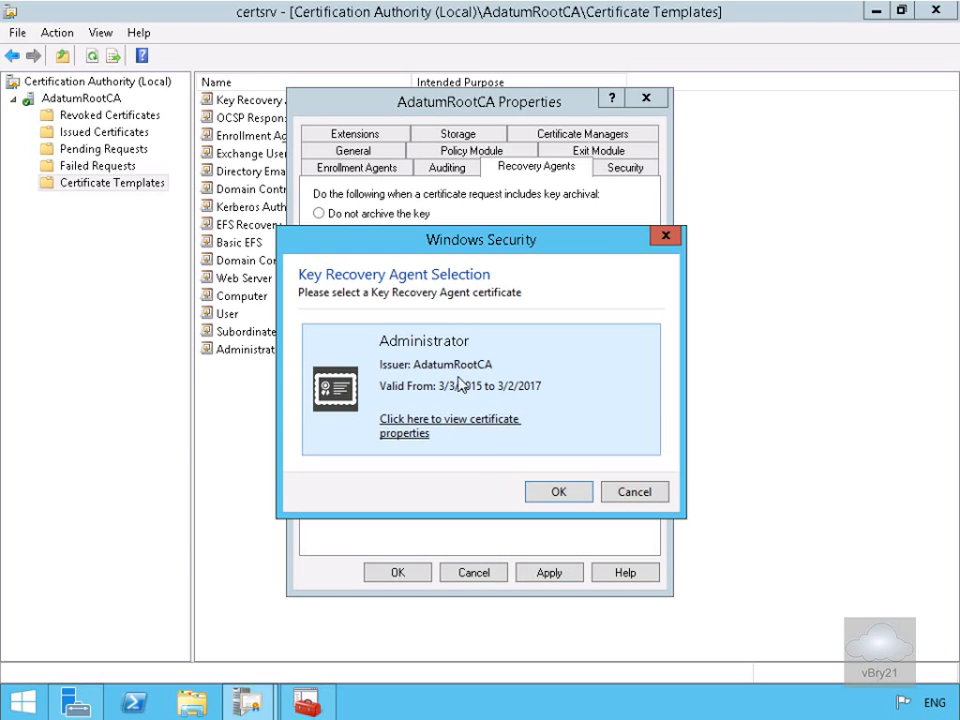
click(553, 494)
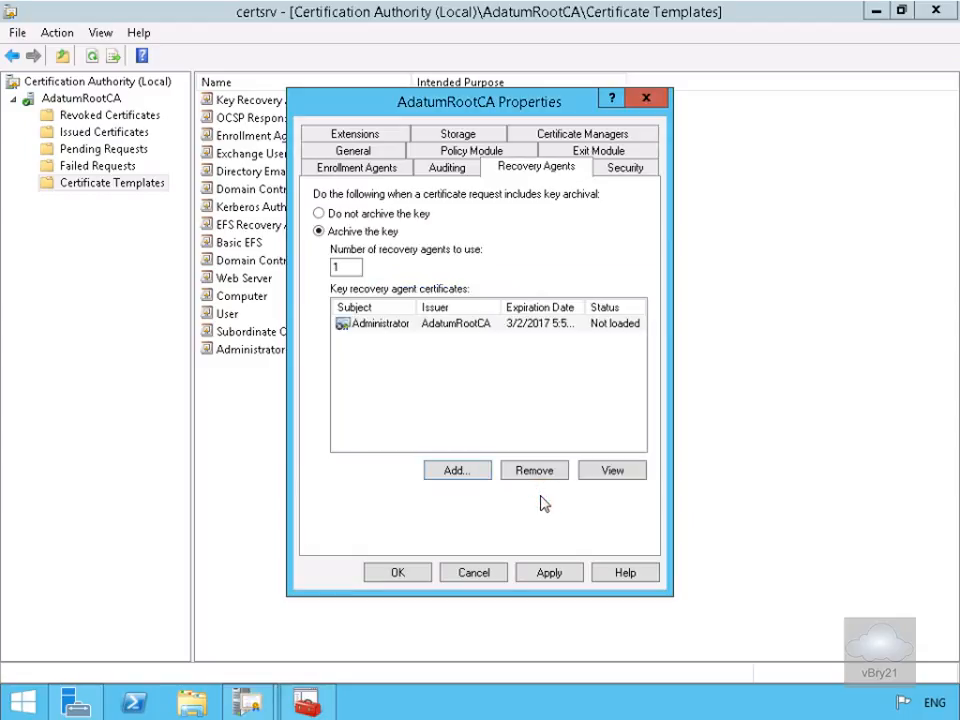
click(413, 574)
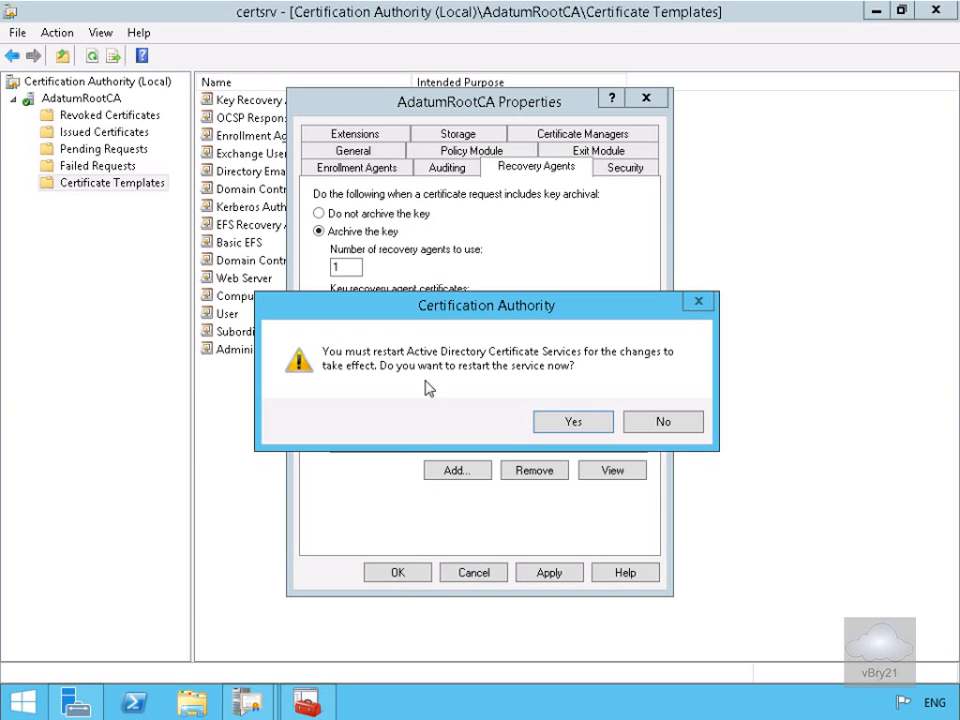
click(563, 420)
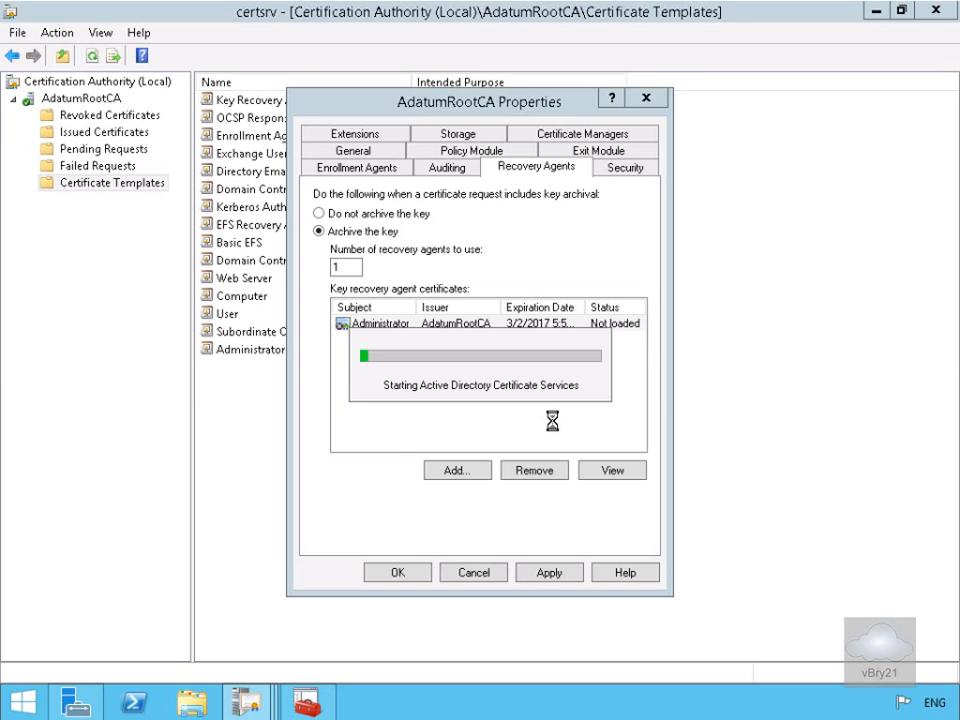
Step: In the Certificate Templates Console, enable archiving of the subject's encryption private key for the Exchange User Test1 template
right_click(140, 180)
click(182, 196)
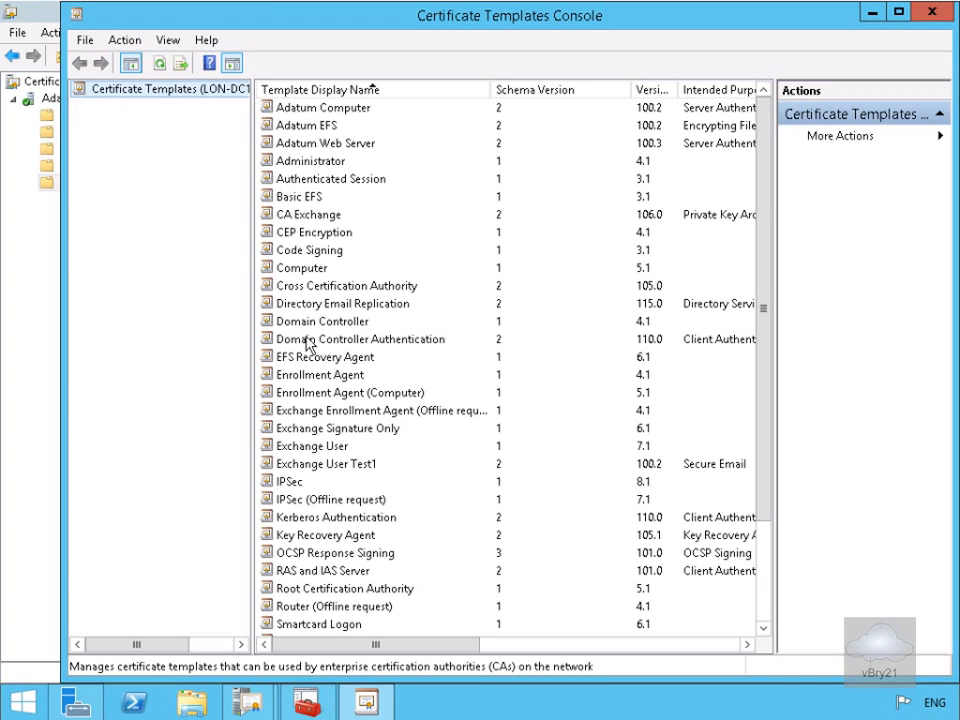
double_click(345, 465)
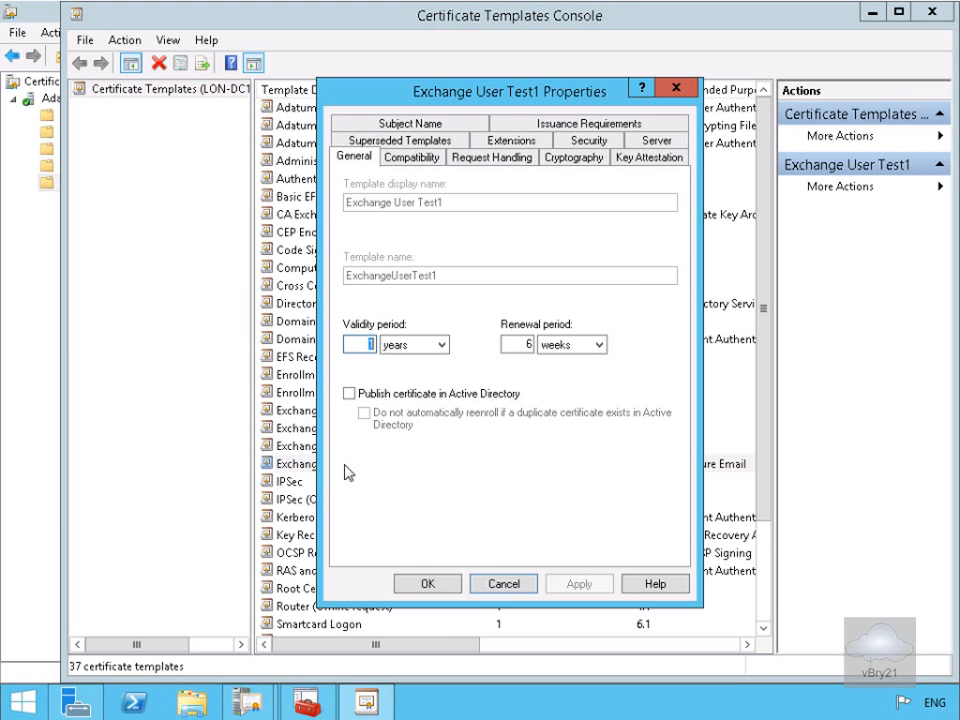
click(489, 157)
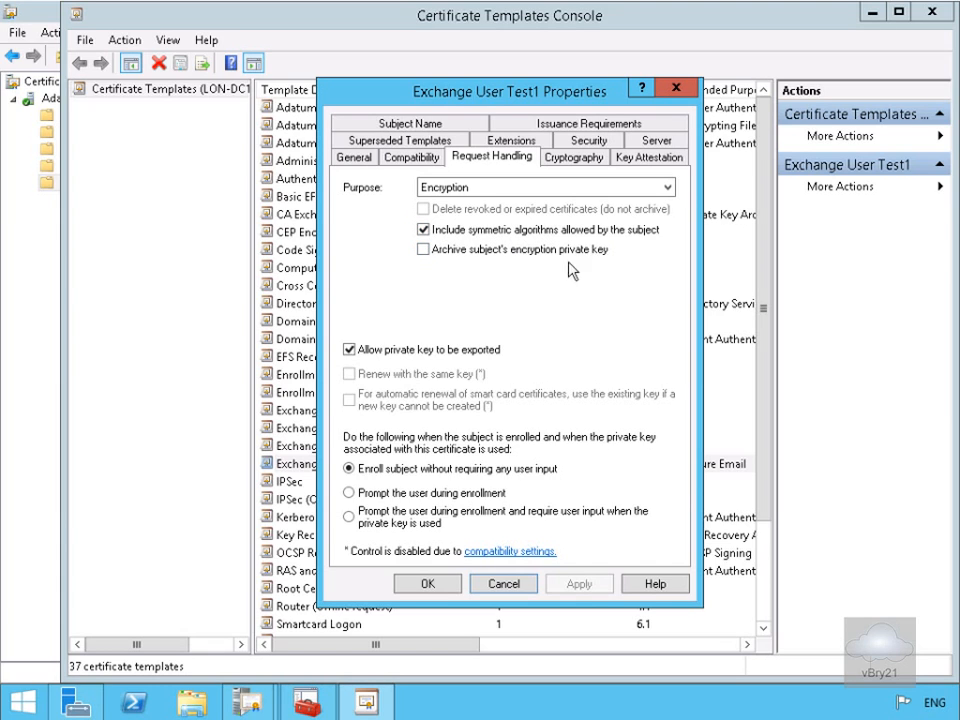
click(508, 252)
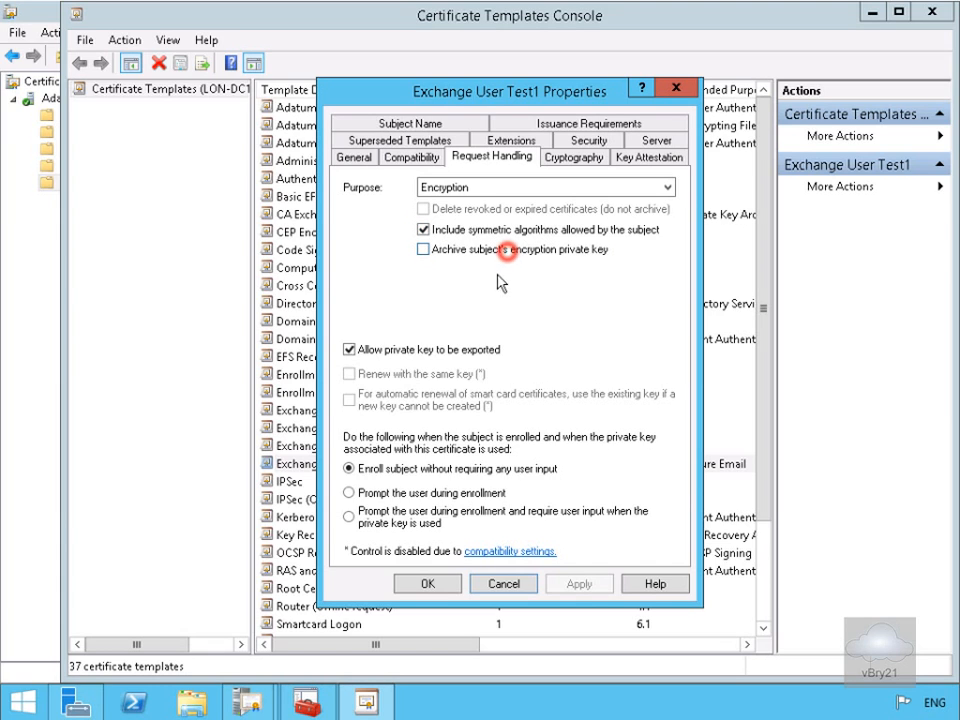
click(424, 249)
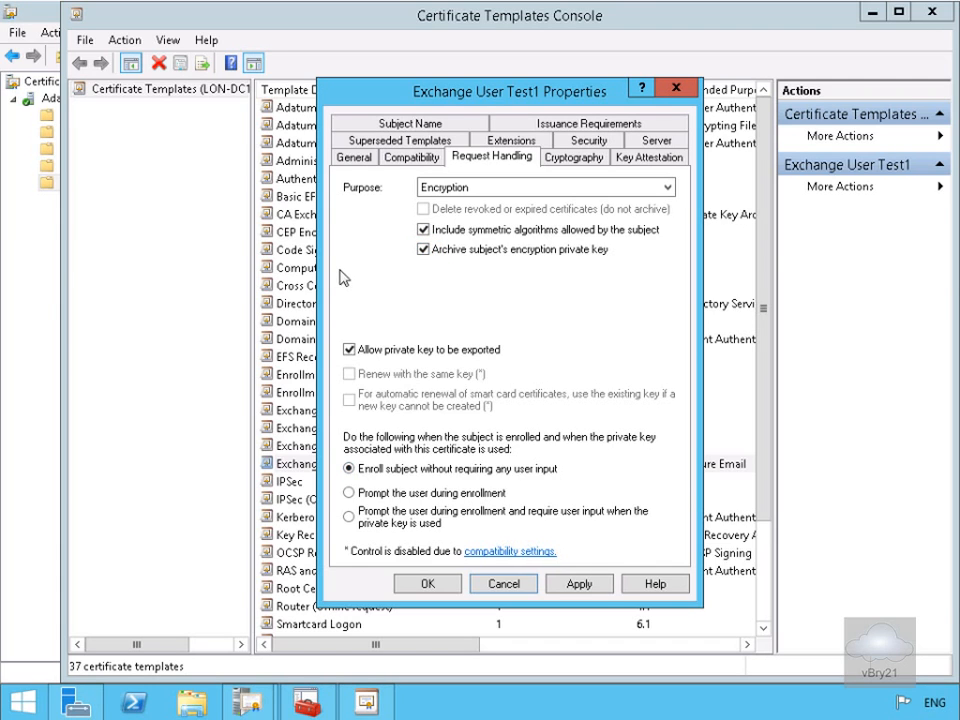
click(435, 584)
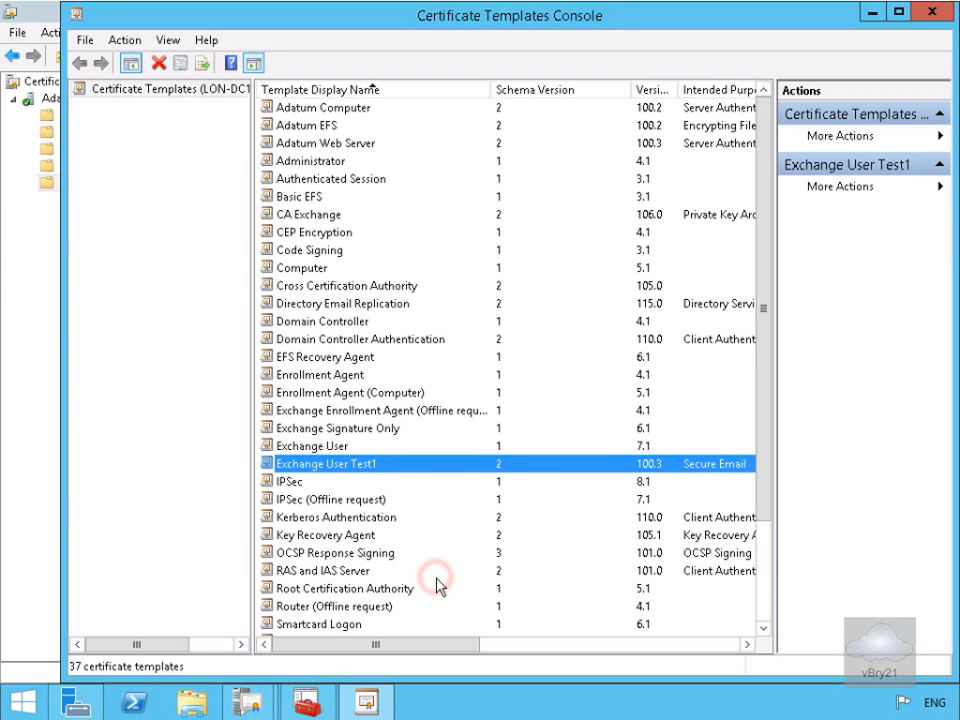